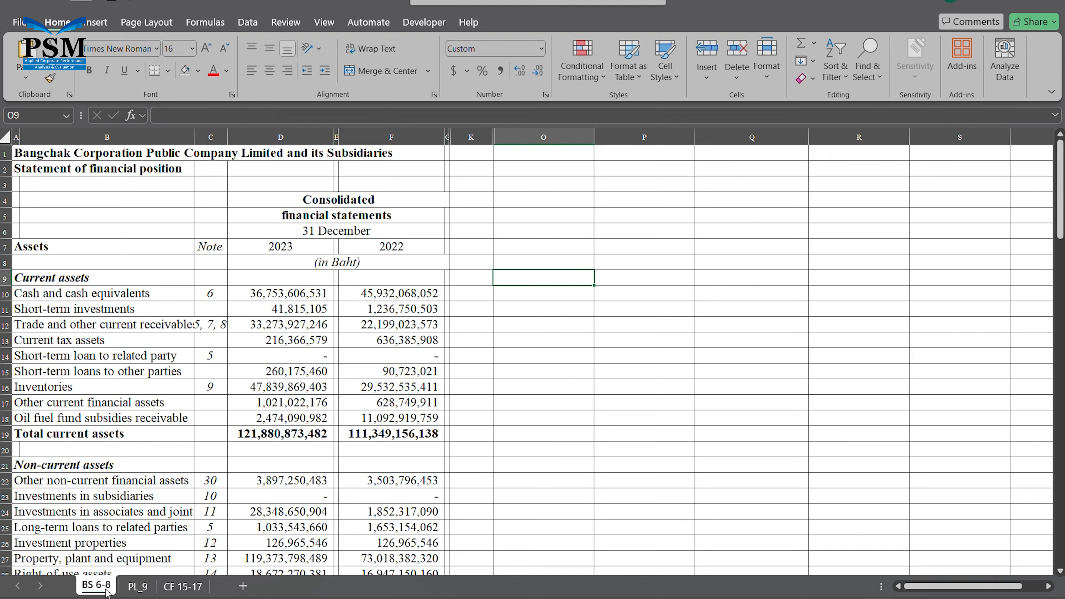
Enter the heading "Step 1: Calculate the actual sales growth rate" in cell O9 of the BS 6-8 sheet
text(Ste)
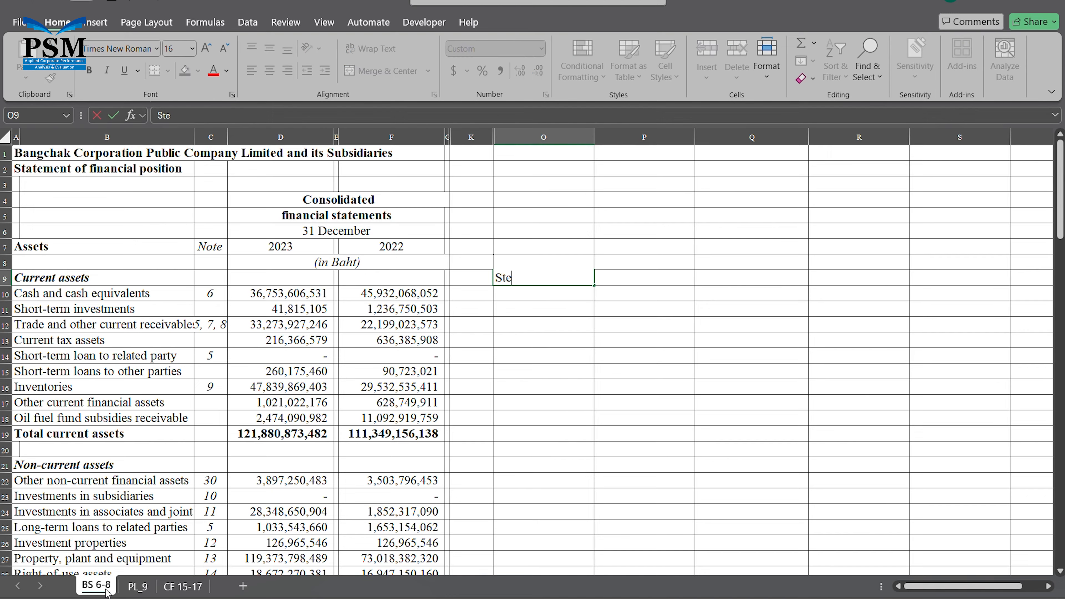
text(p 1: Calculate)
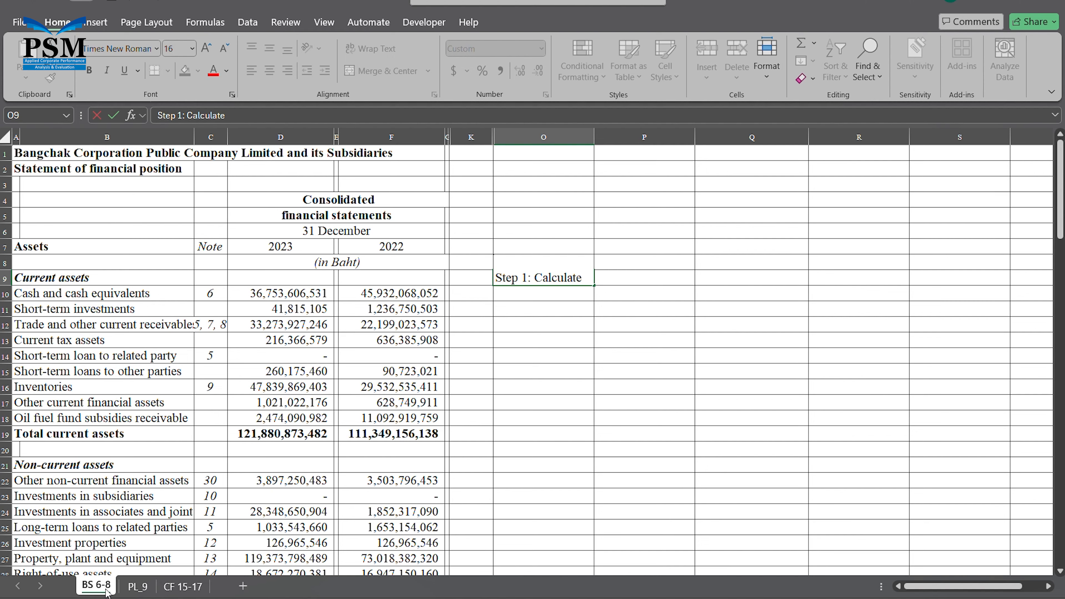
text( the act)
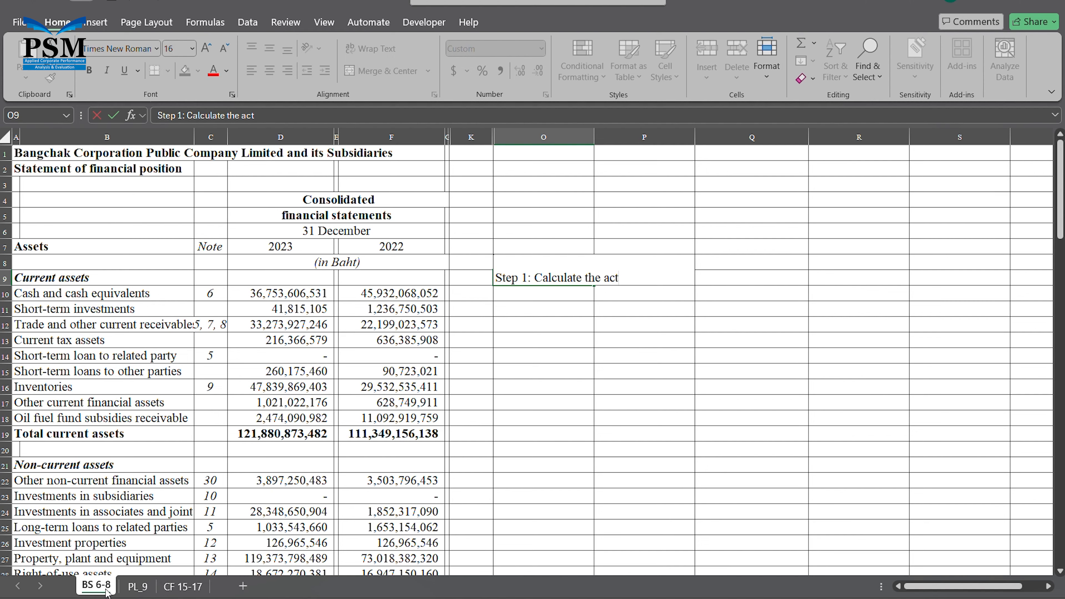
text(ual sales grow)
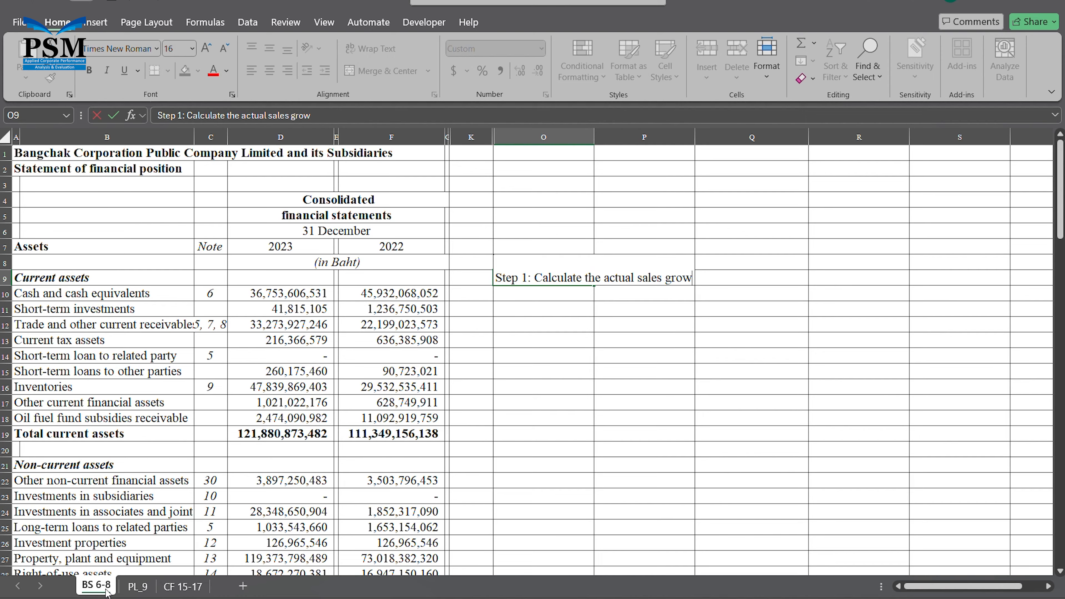
text(th rate)
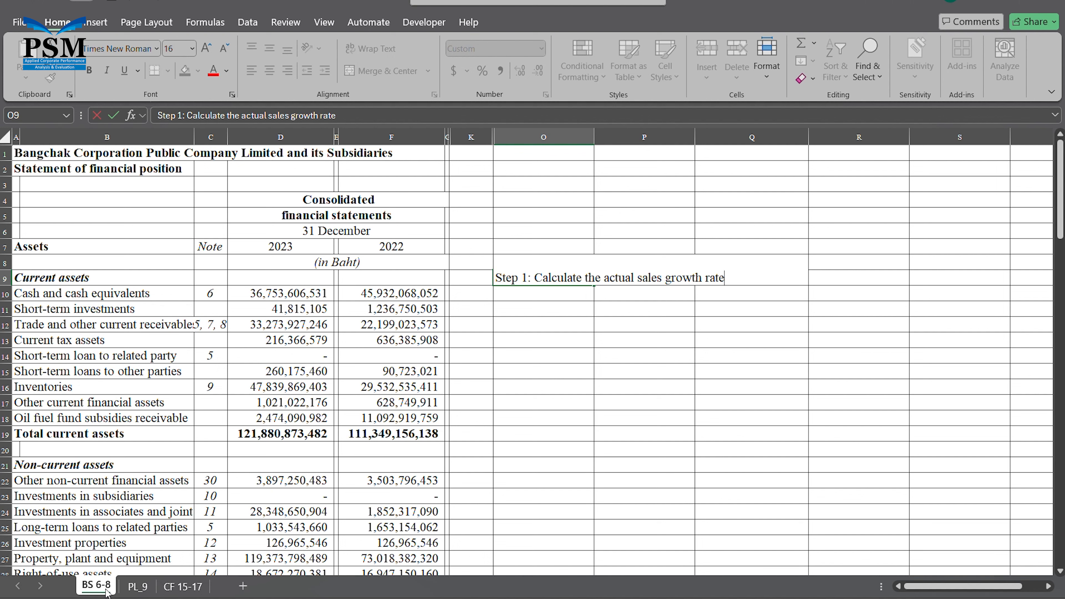
key(Return)
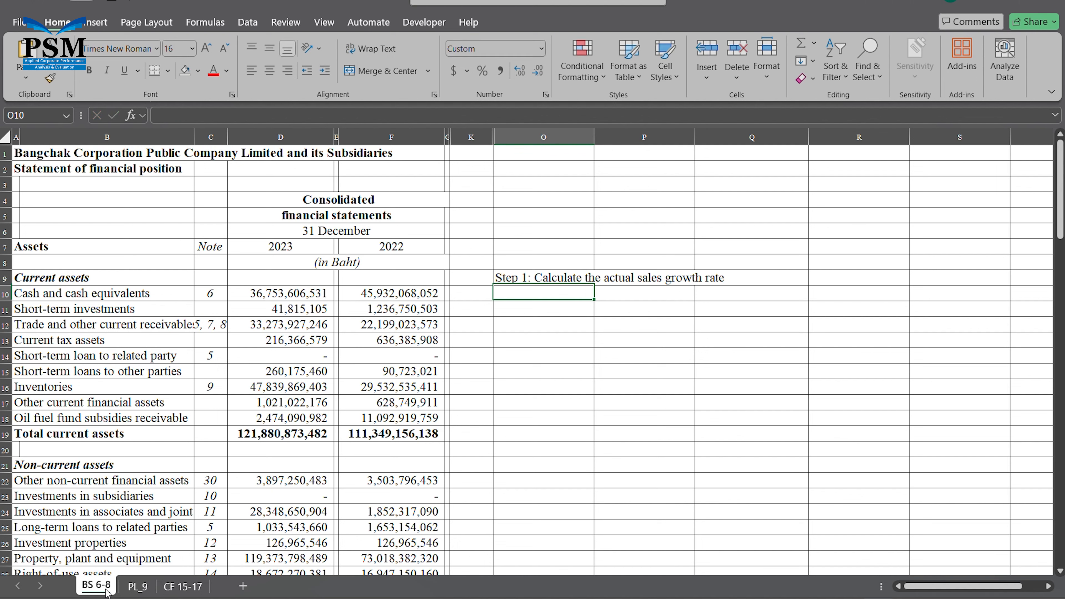
Enter the row label "Sales amount" in cell O11, two rows below the Step 1 heading
key(Return)
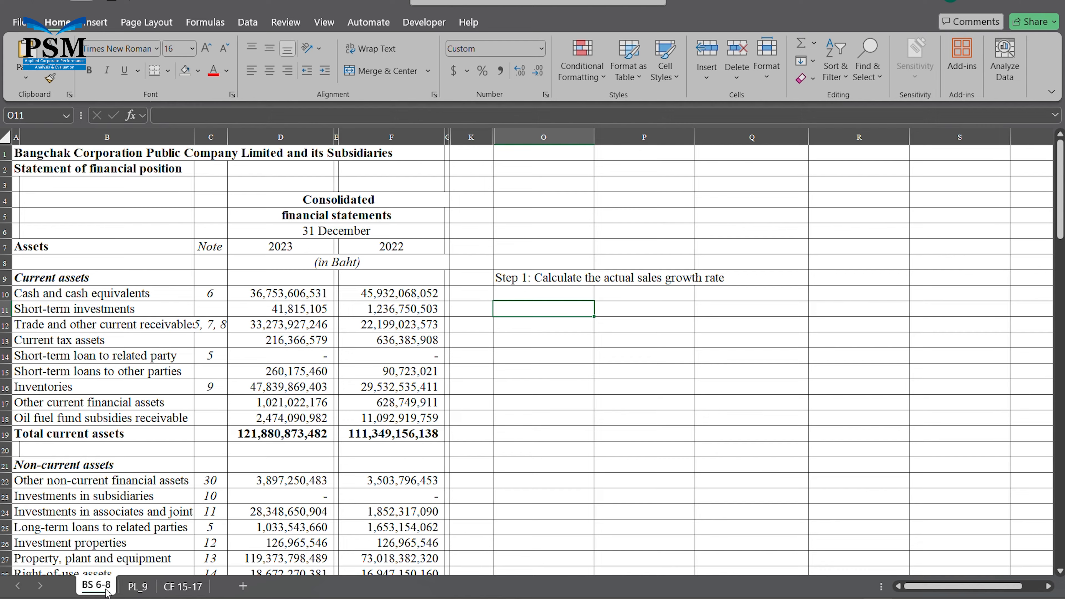
text(Sa)
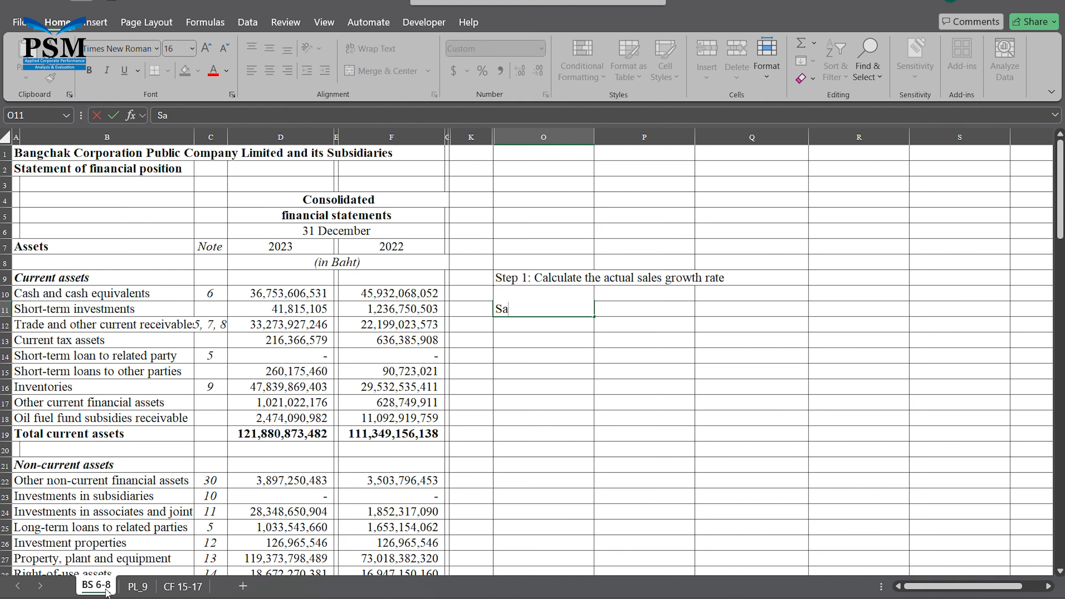
text(les amount)
key(Tab)
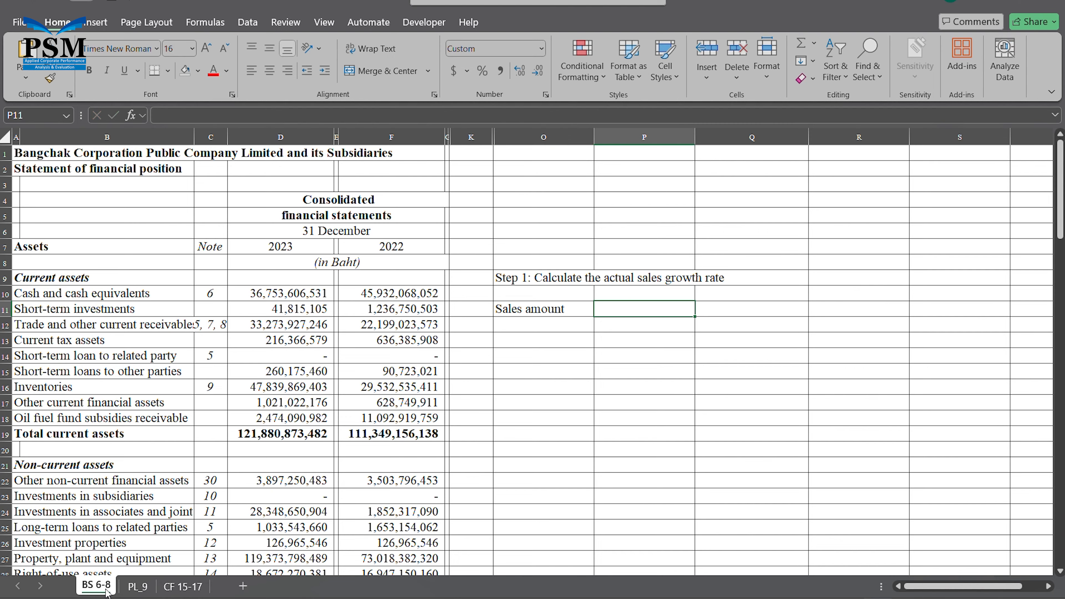
Enter the year headings 2023 in cell P10 and 2022 in cell Q10
key(Up)
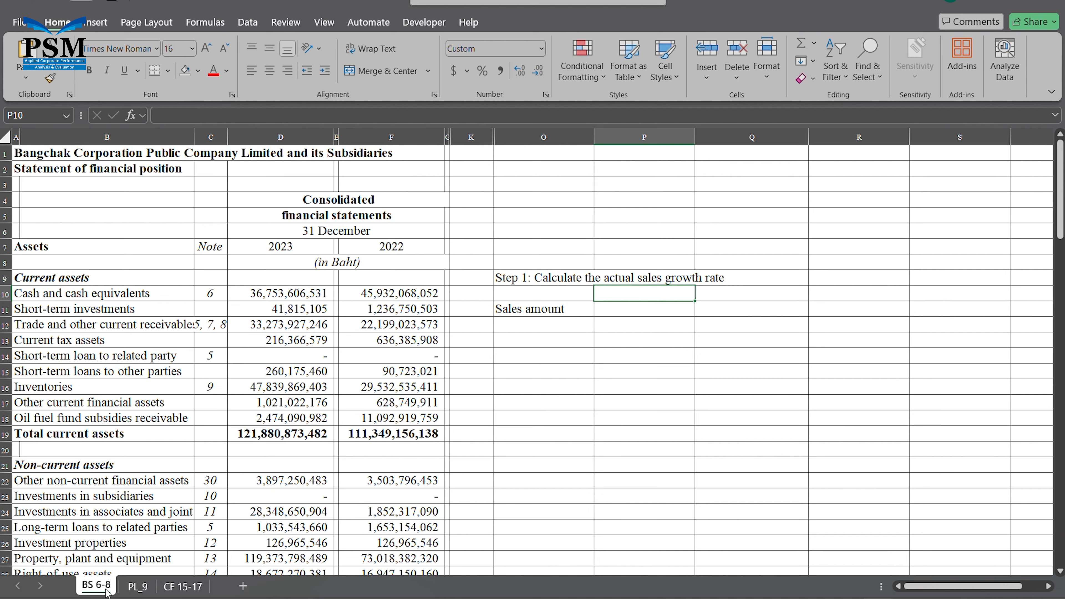
text(2023)
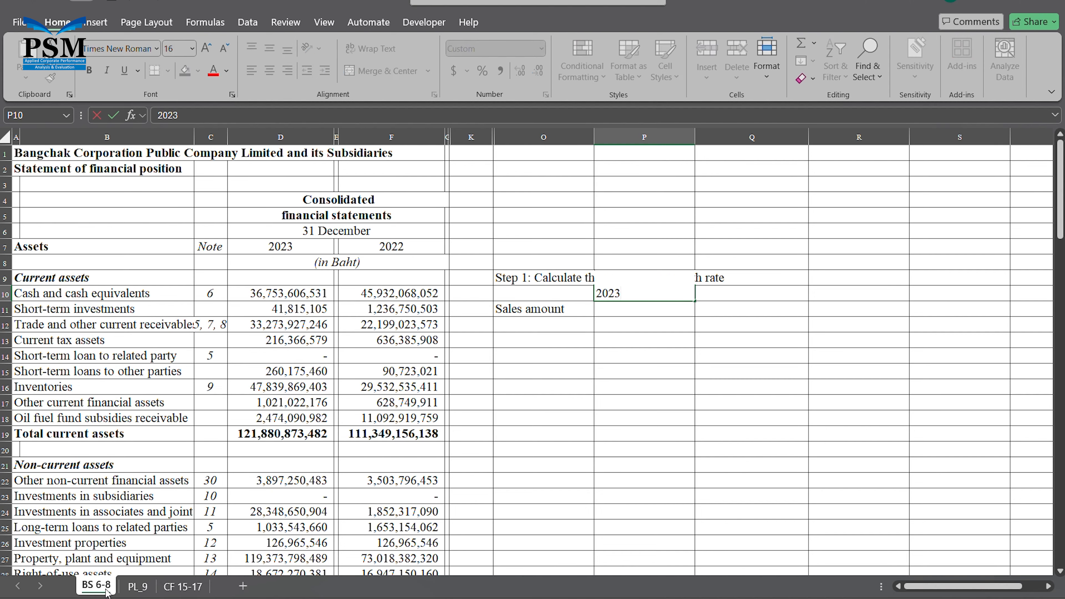
key(Tab)
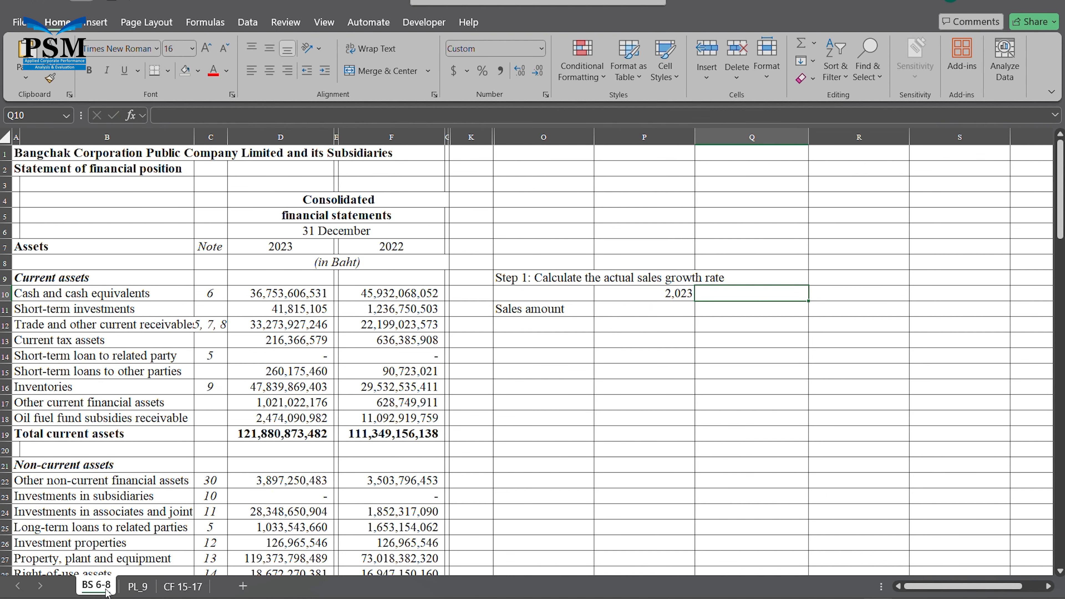
text(2022)
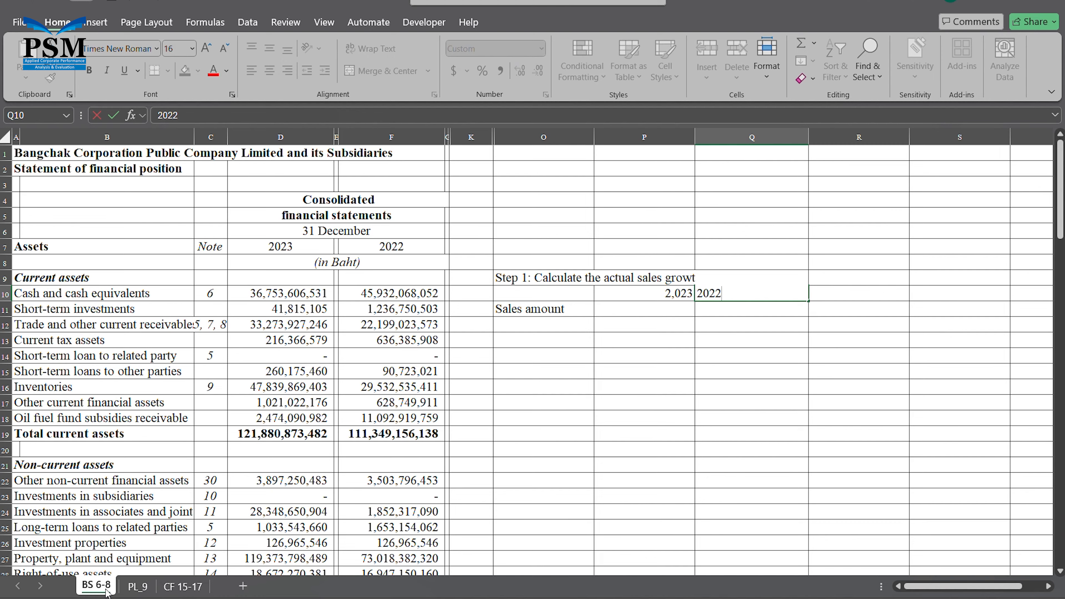
key(Return)
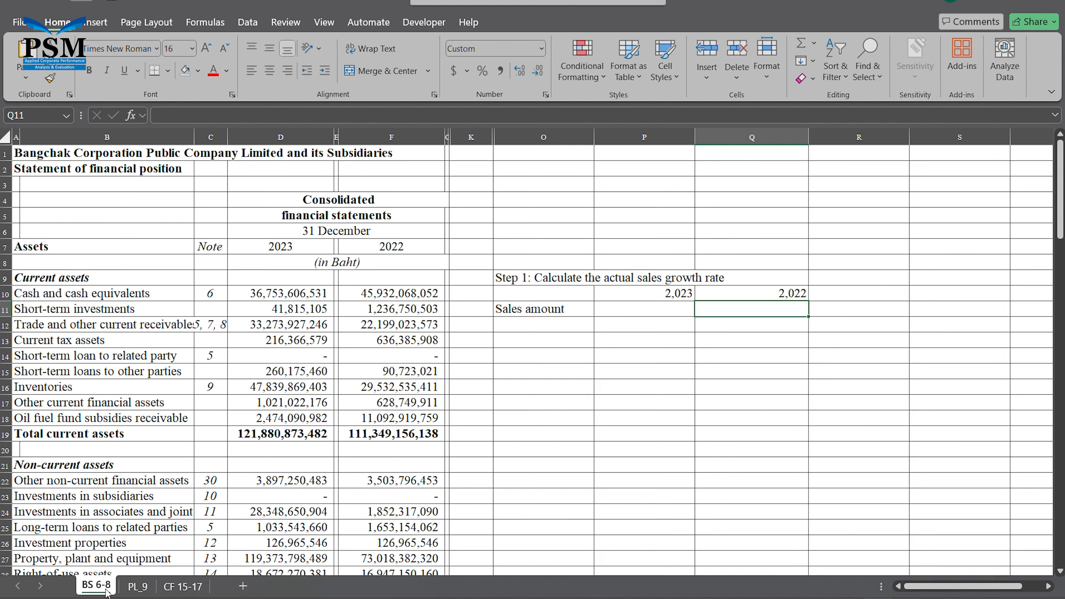
Format the two year headings in P10:Q10 as Number with no decimal places
key(Up)
key(shift+Left)
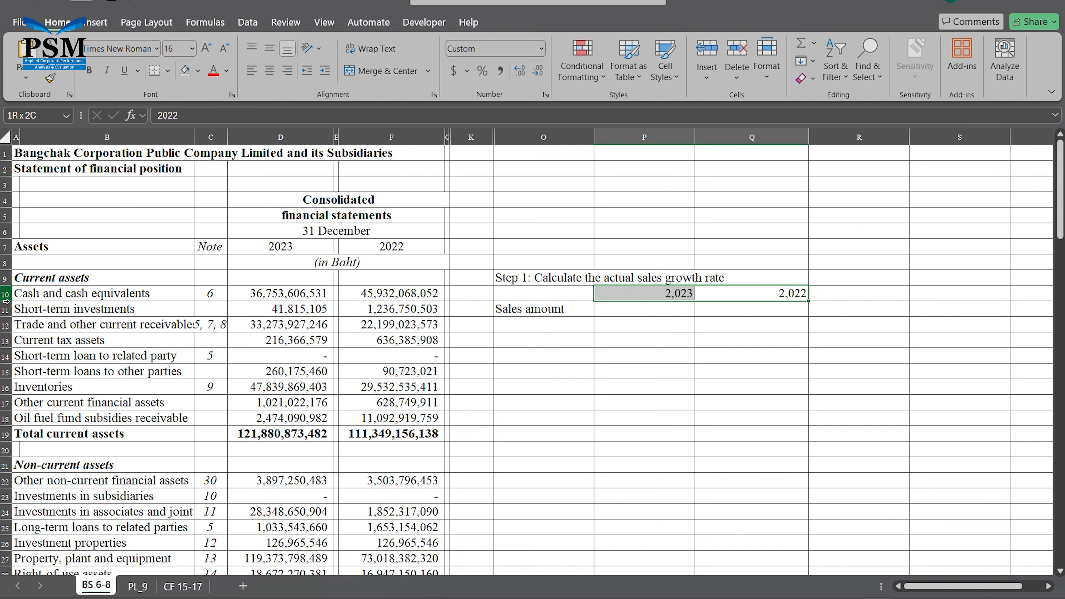
click(541, 49)
click(519, 110)
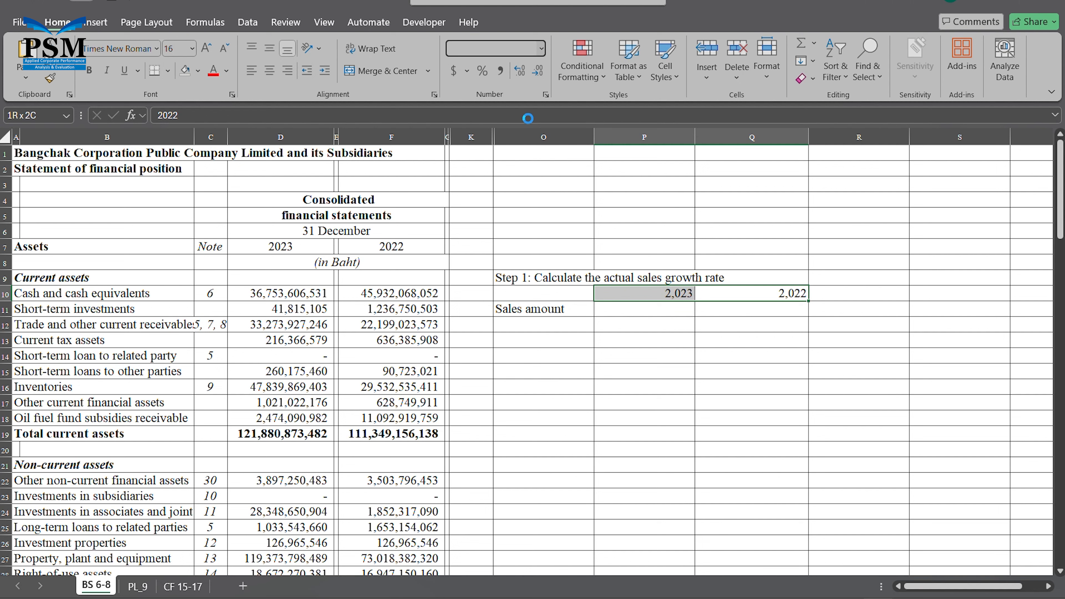
click(538, 72)
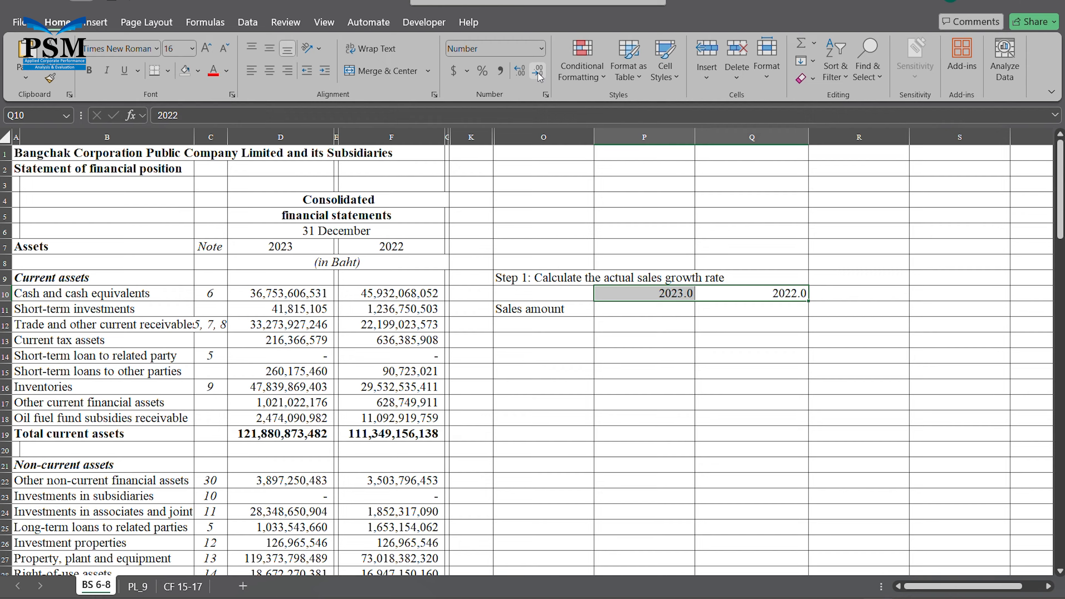
click(539, 72)
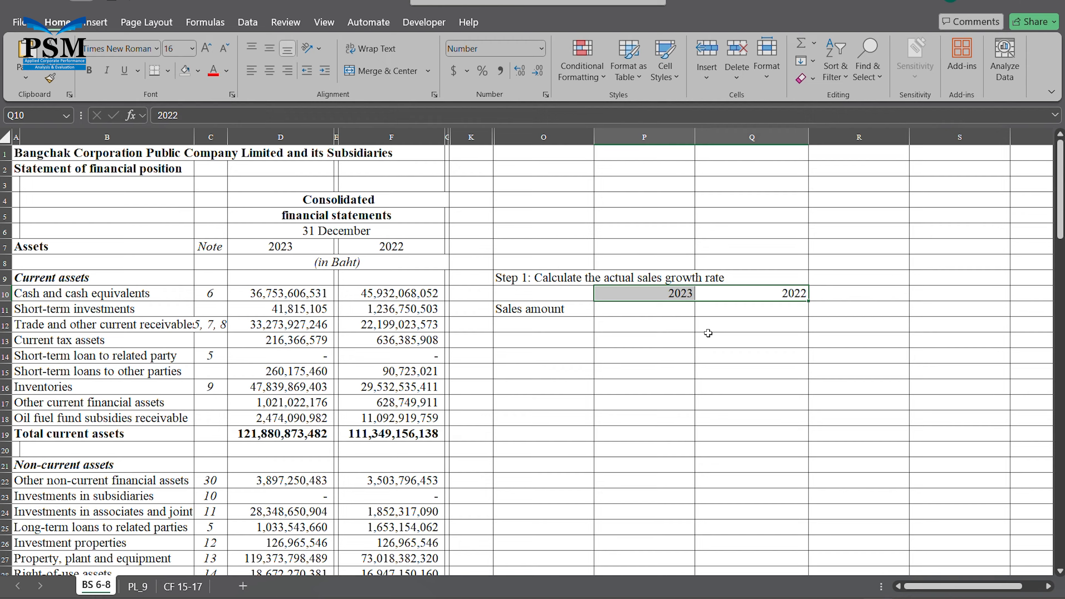
Link the 2023 sales amount in P11 to the revenue from sale of goods in cell E9 of the PL_9 sheet
click(667, 312)
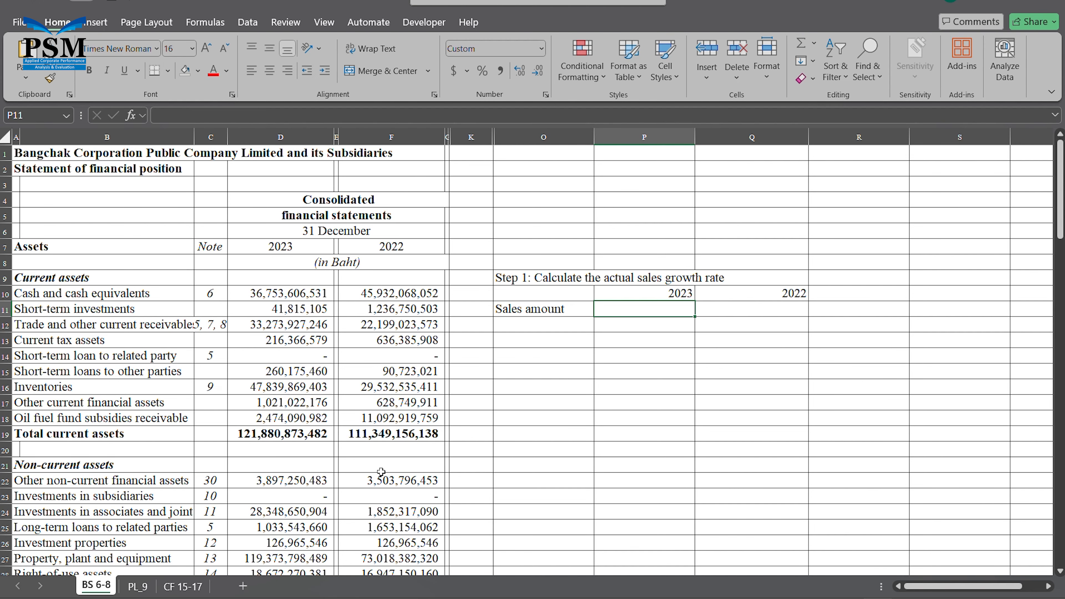
text(=)
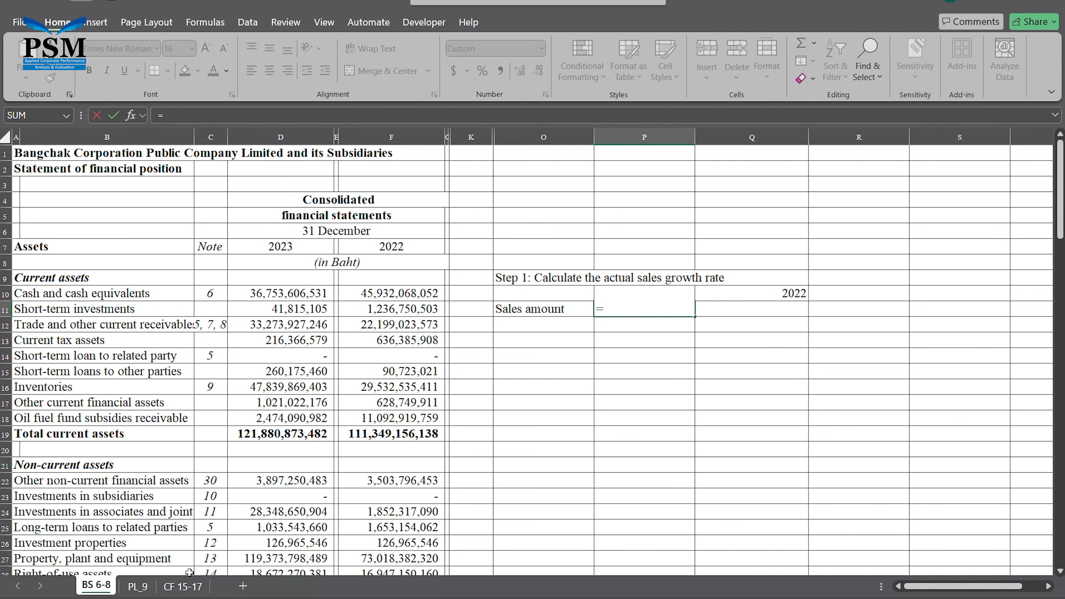
click(138, 587)
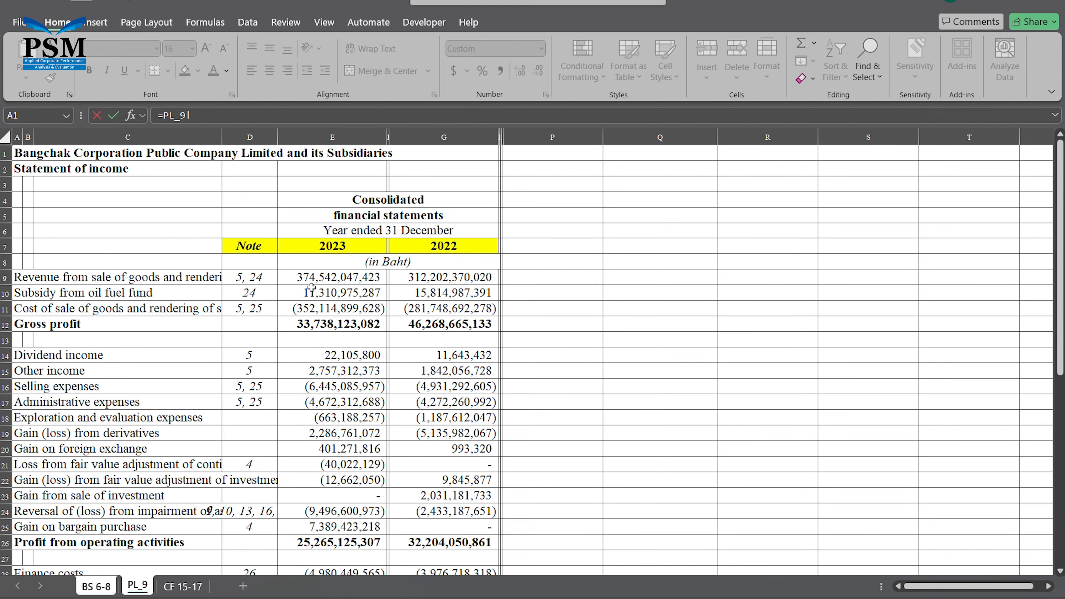
click(334, 280)
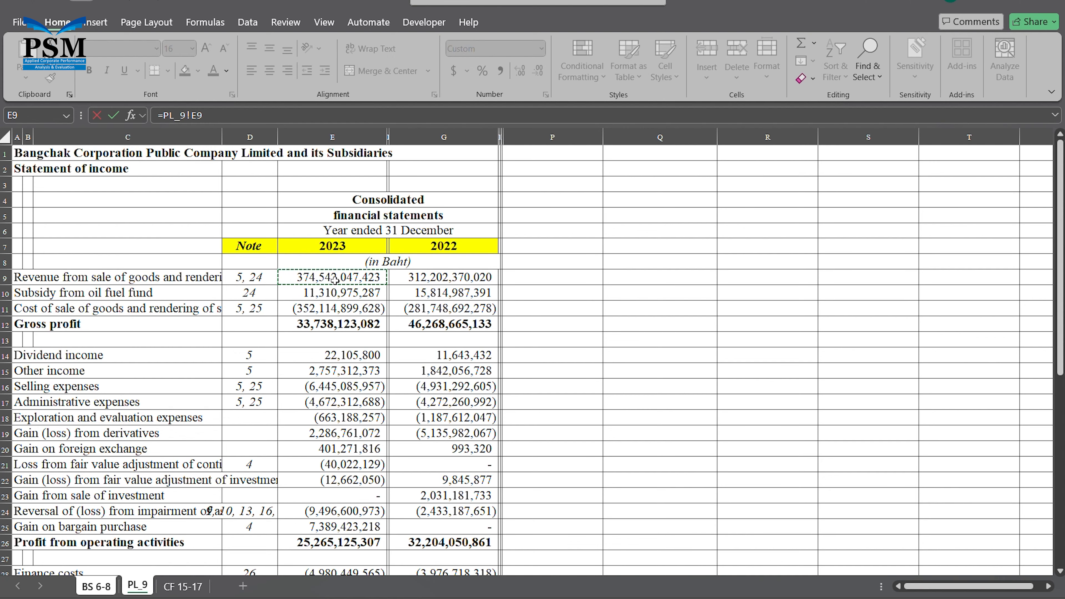
key(Return)
Link the 2022 sales amount in Q11 to the revenue from sale of goods in cell G9 of the PL_9 sheet
click(791, 315)
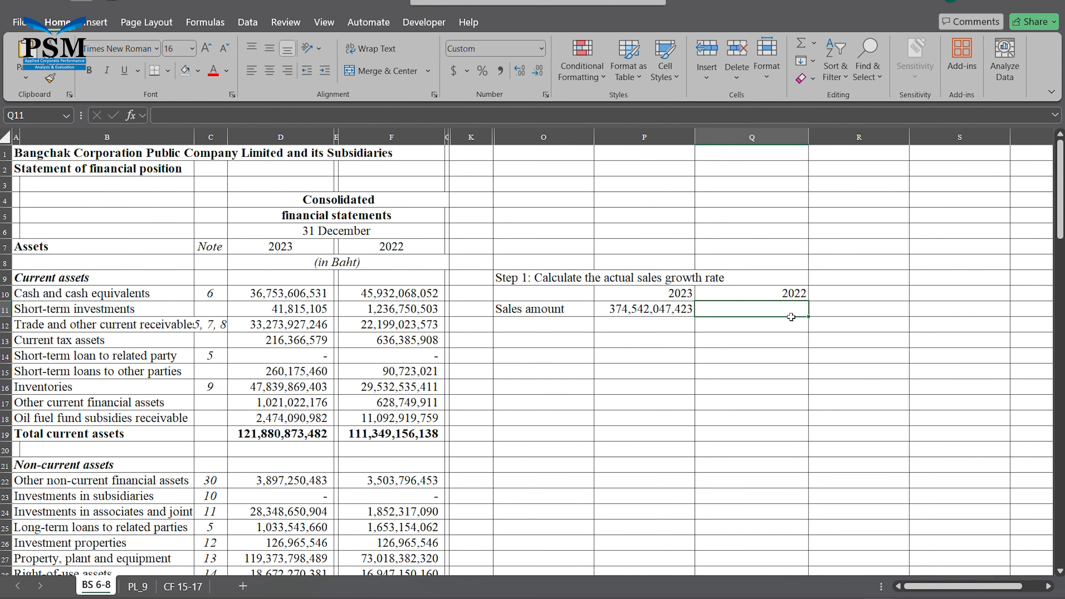
text(=)
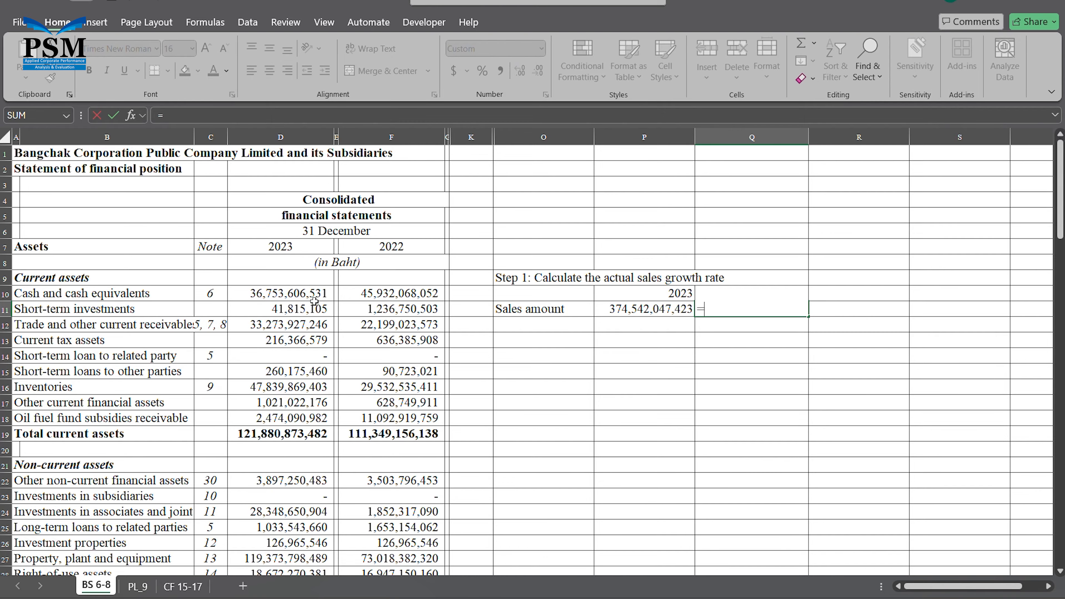
click(138, 587)
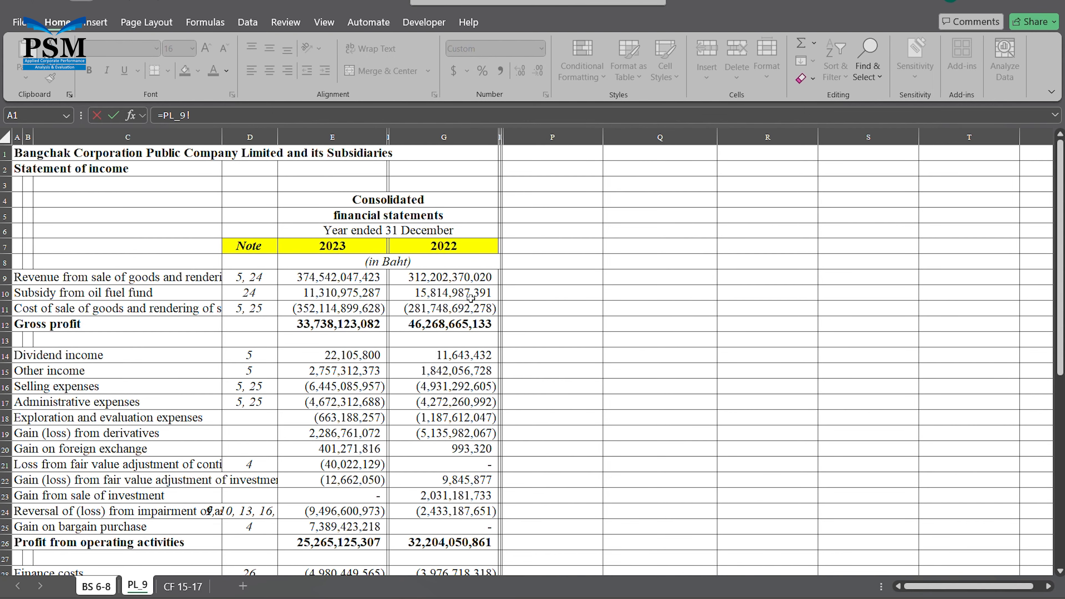
click(455, 280)
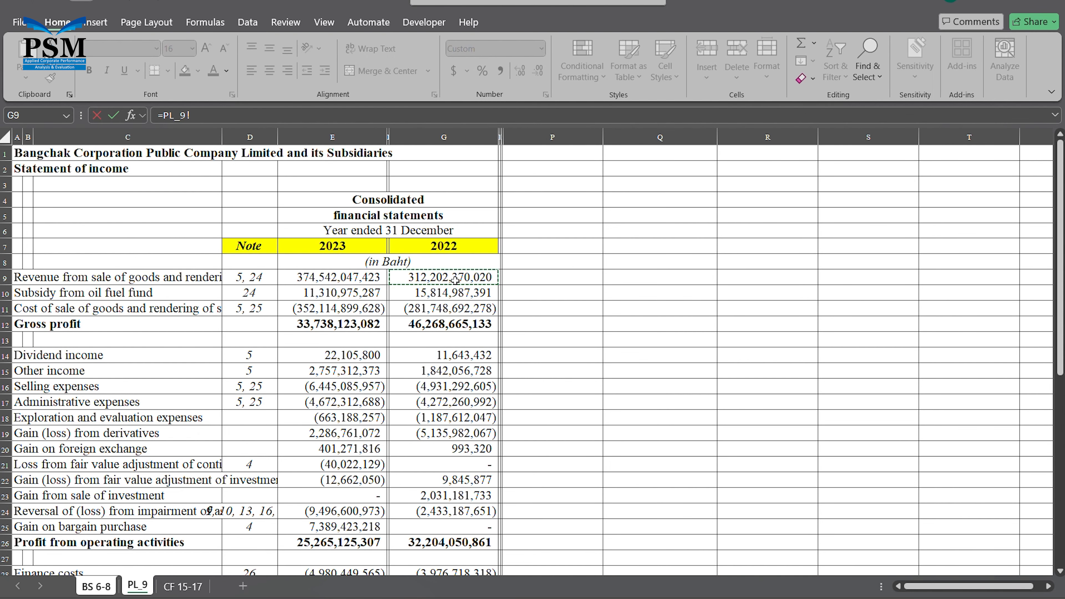
key(Return)
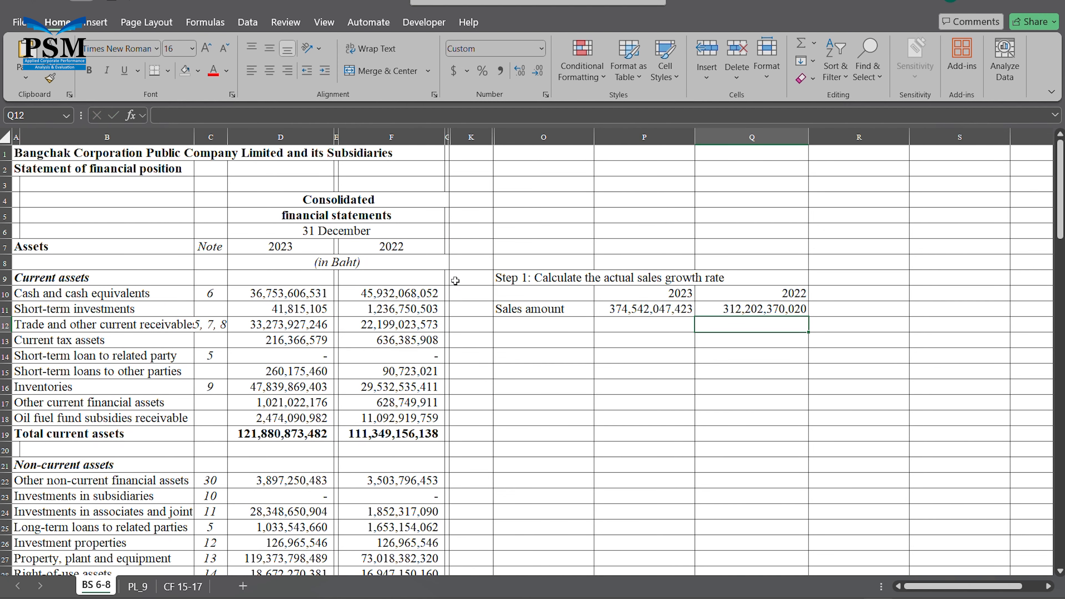
Enter the label "Actual sales growth rate =" in cell O13 and autofit column O to its contents
key(Left)
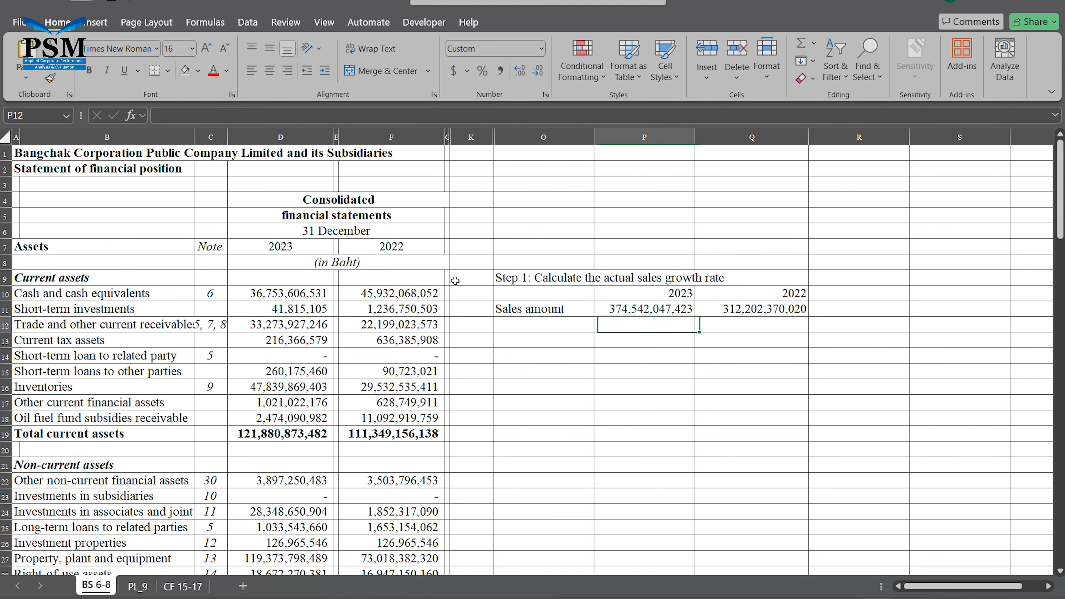
key(Left)
key(Down)
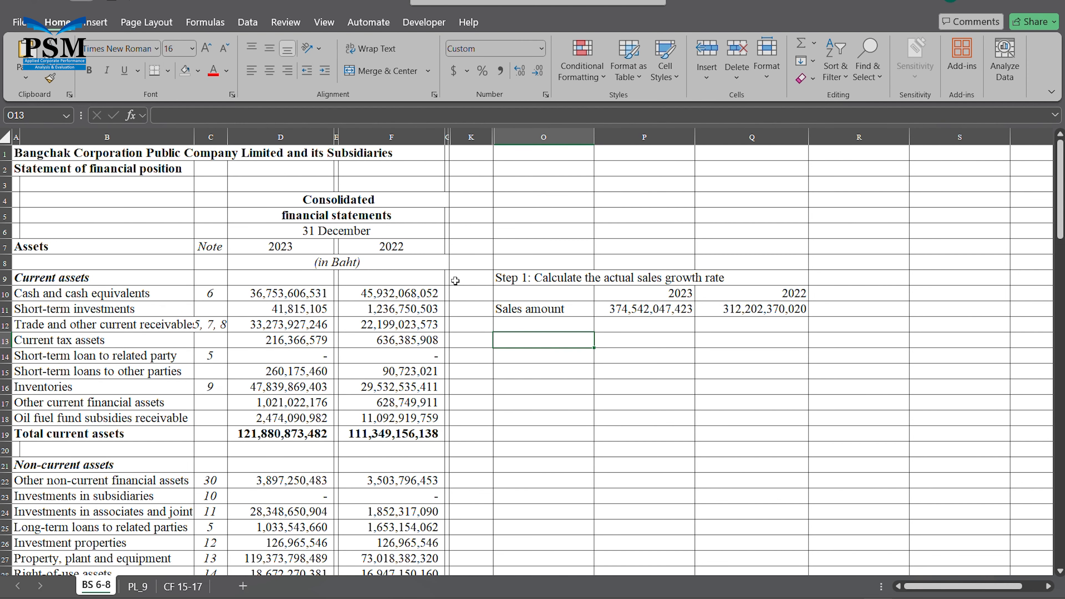
text(Act)
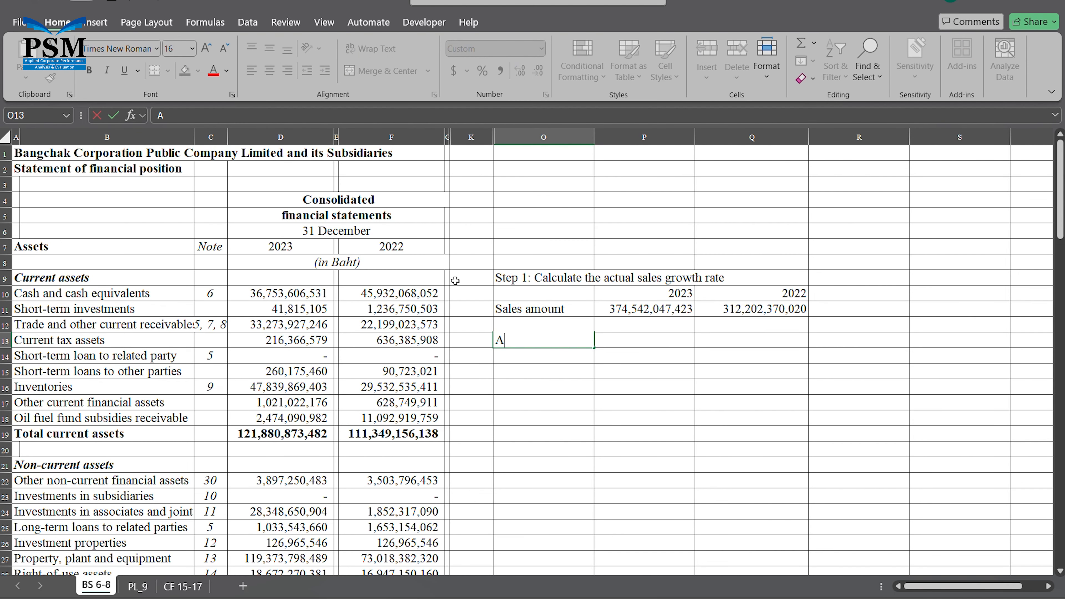
text(ual sales gr)
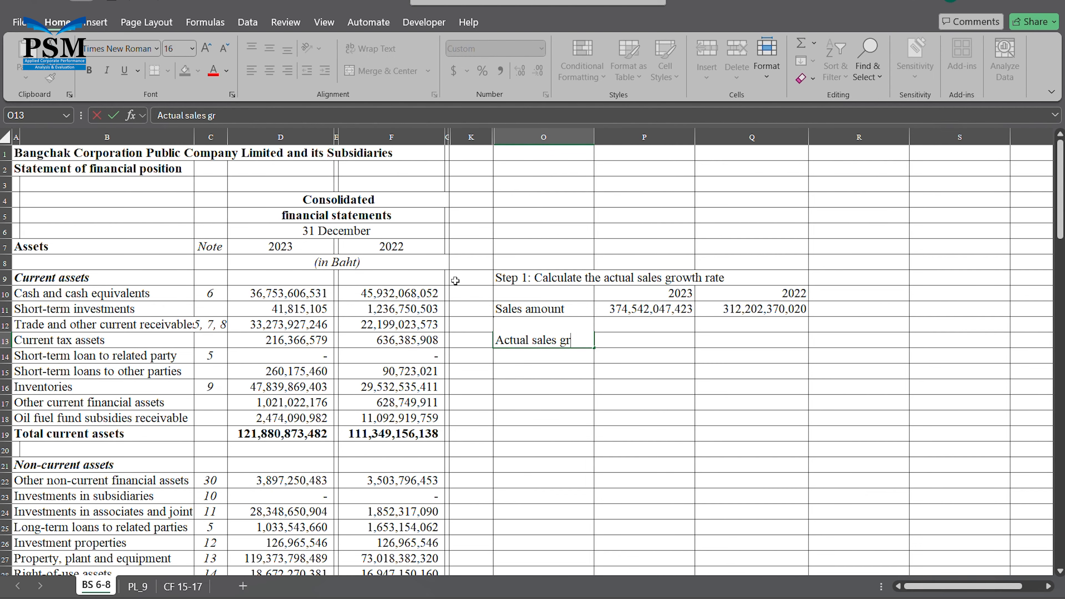
text(owth rate =)
key(Return)
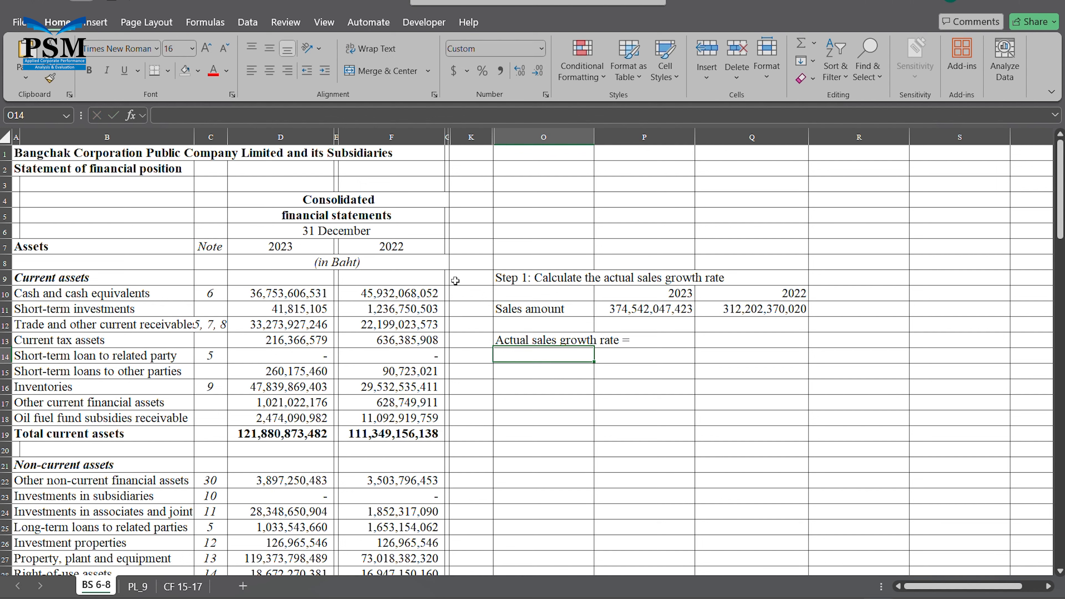
double_click(605, 135)
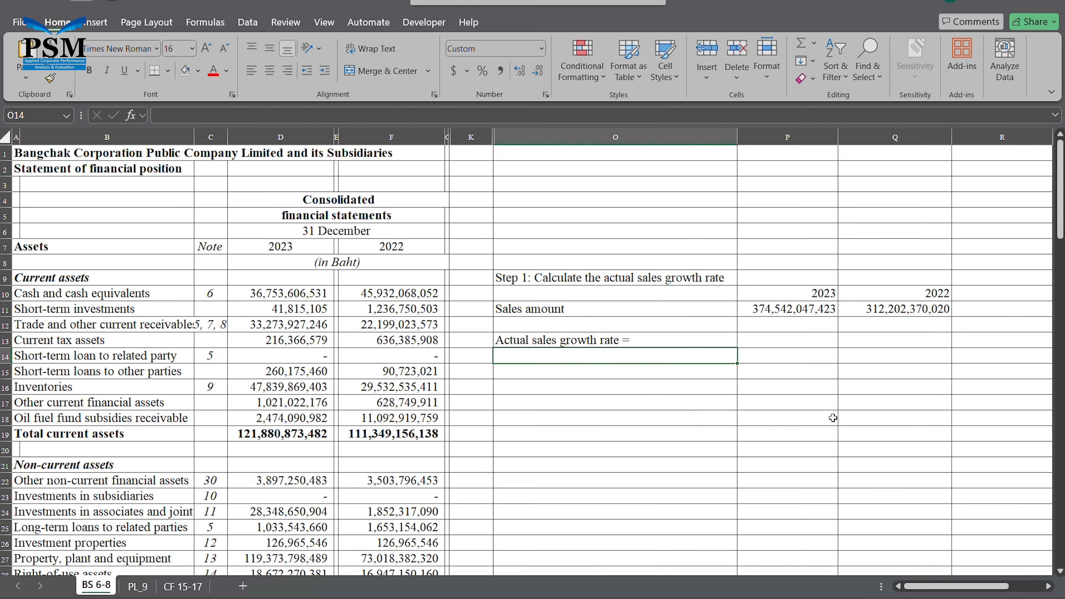
Calculate the actual sales growth rate in P13 with the formula =(P11-Q11)/Q11 and format the cell as a percentage
click(805, 343)
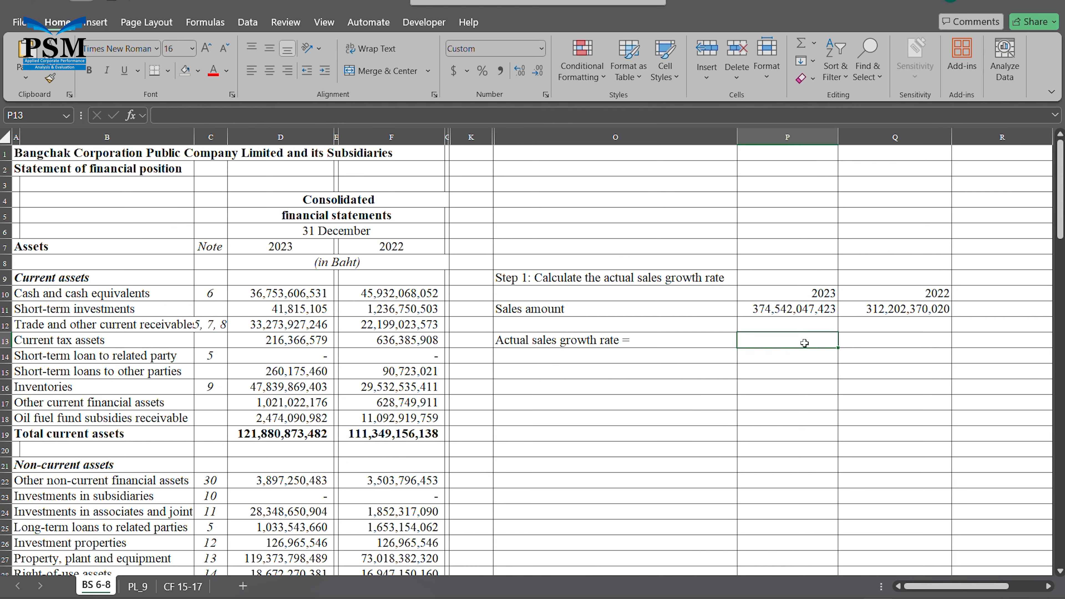
text(=)
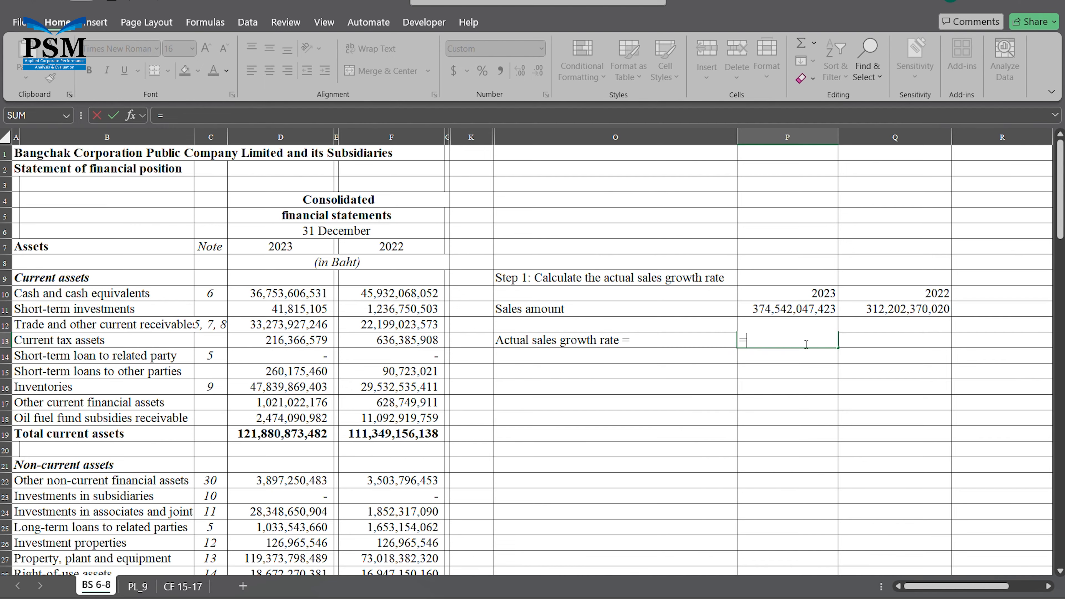
text(()
key(BackSpace)
text(()
click(797, 313)
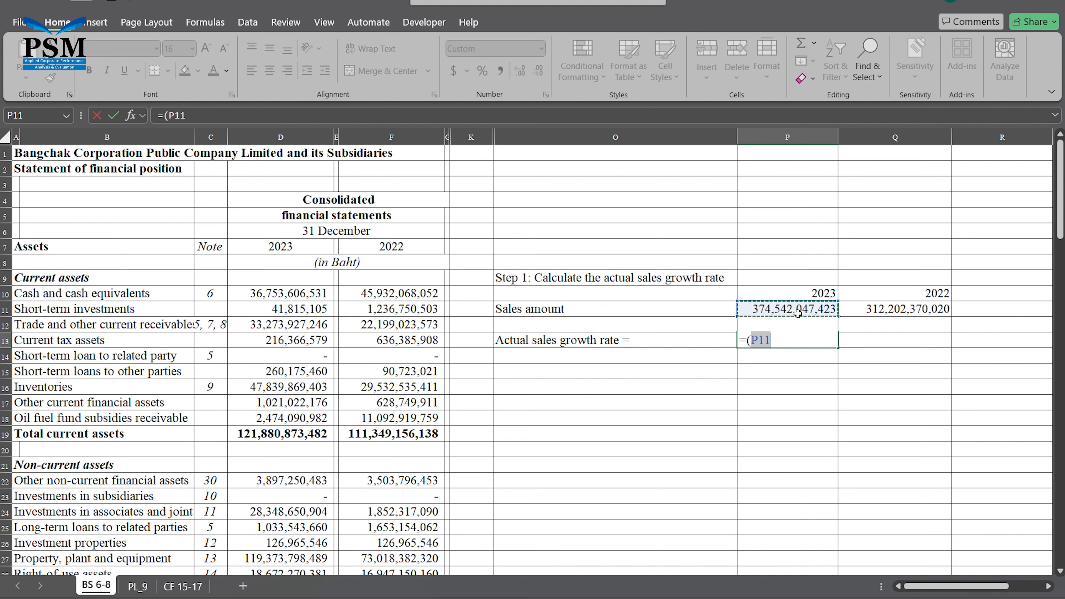
text(-)
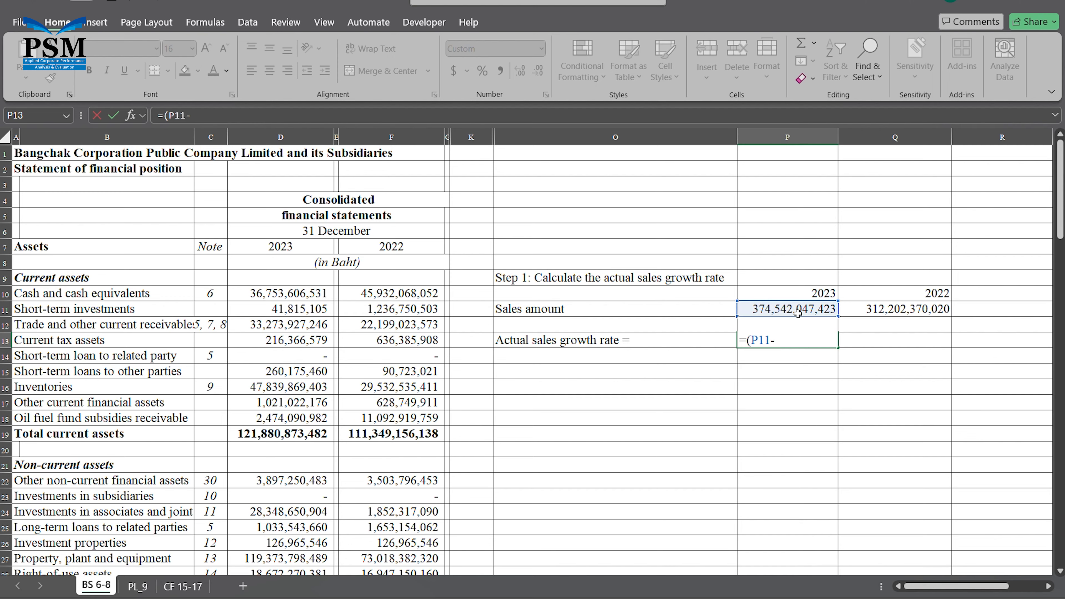
click(896, 310)
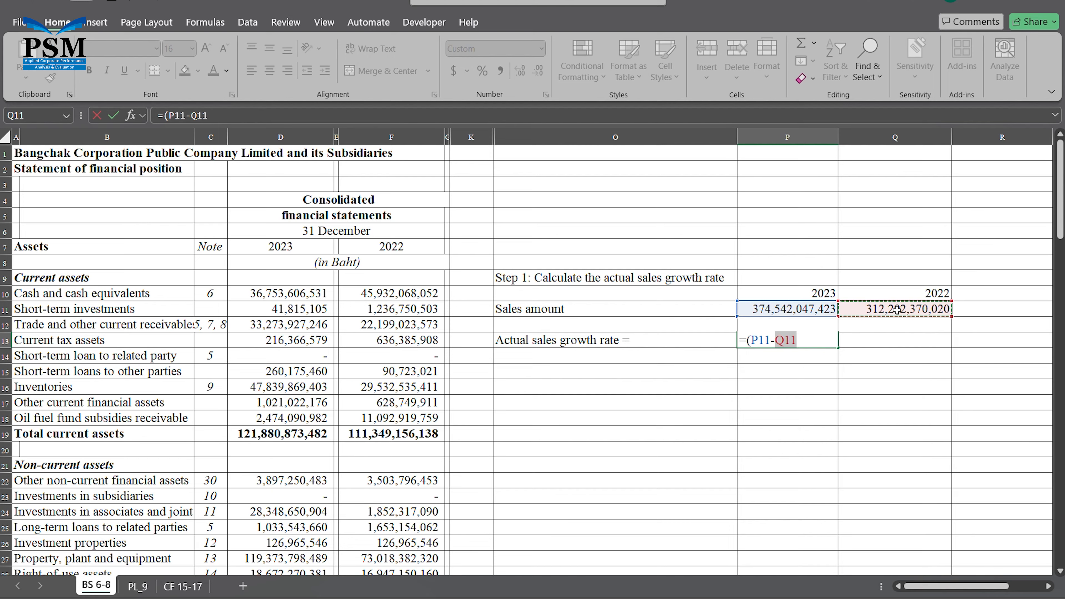
text())
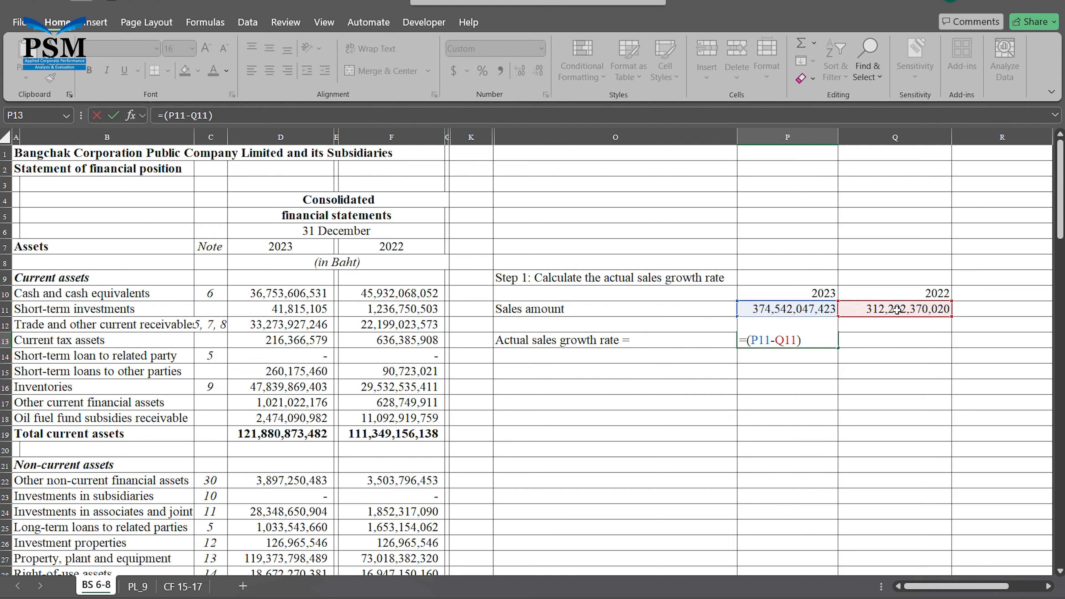
text(/)
click(920, 310)
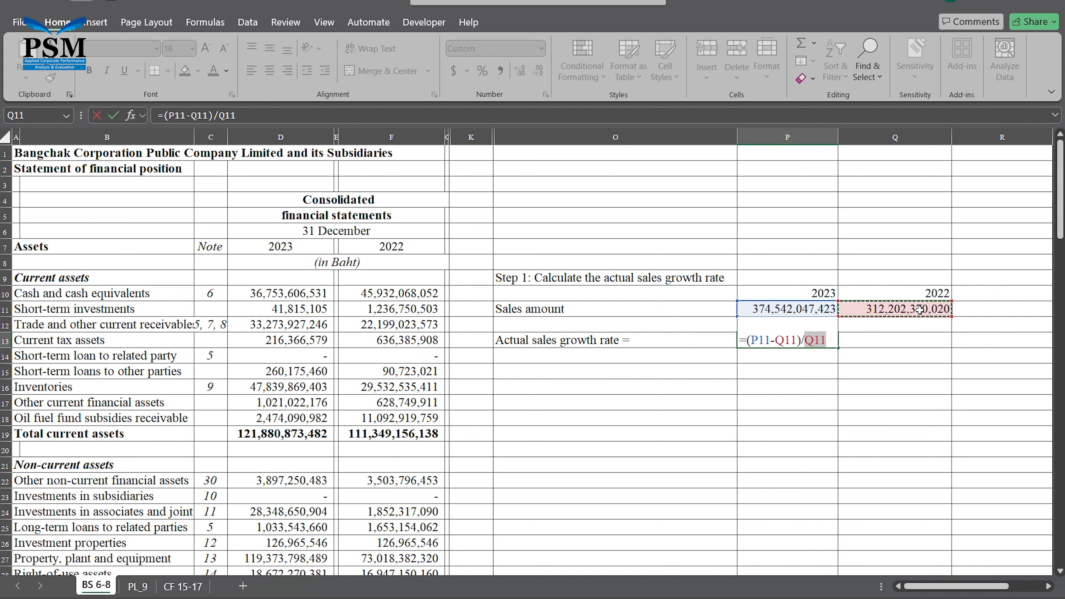
key(Return)
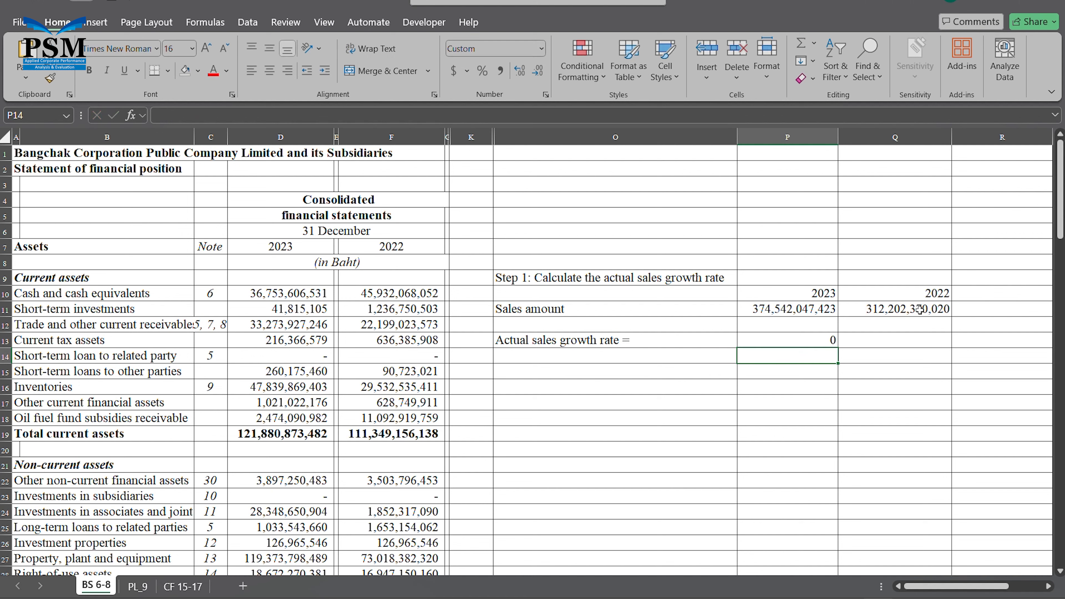
click(824, 343)
click(482, 71)
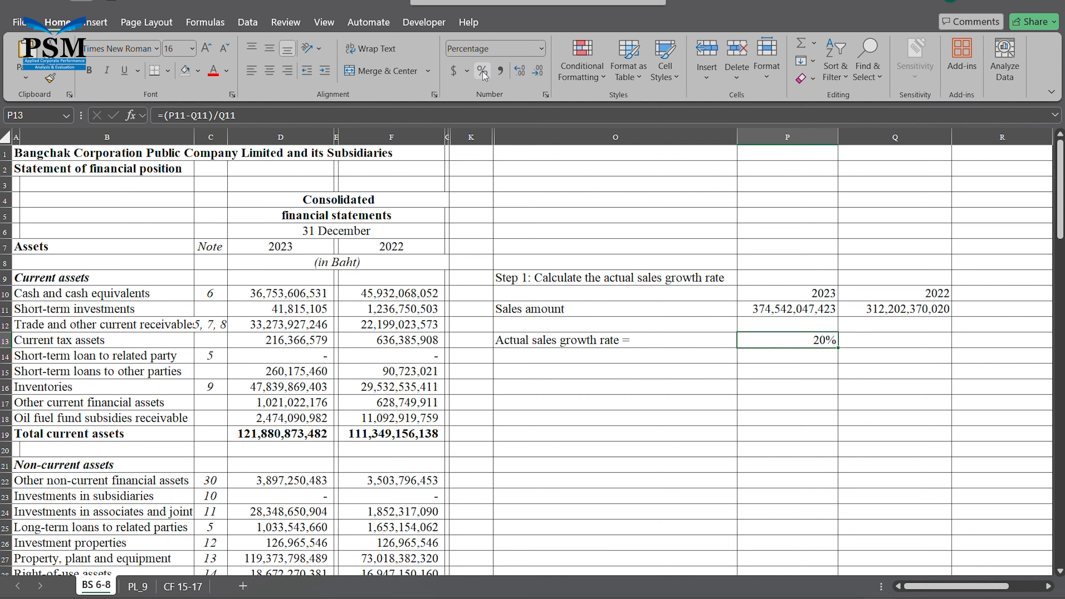
Enter the heading "Step 2: Calculate SSGR (Sustainable Sales Growth Rate) =?" in cell O15
key(Down)
key(Down)
key(Left)
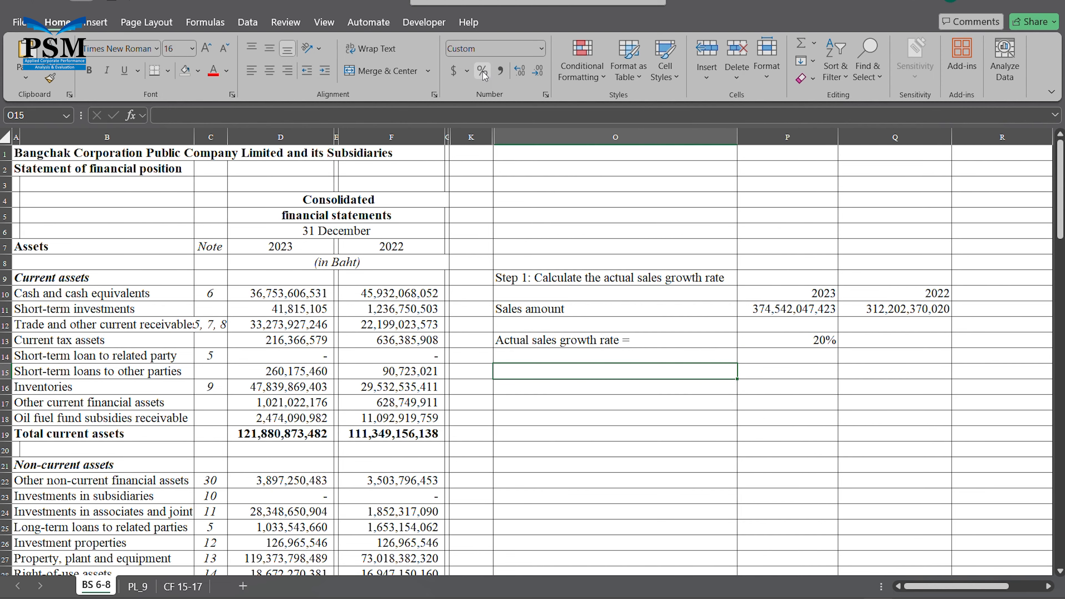
text(St)
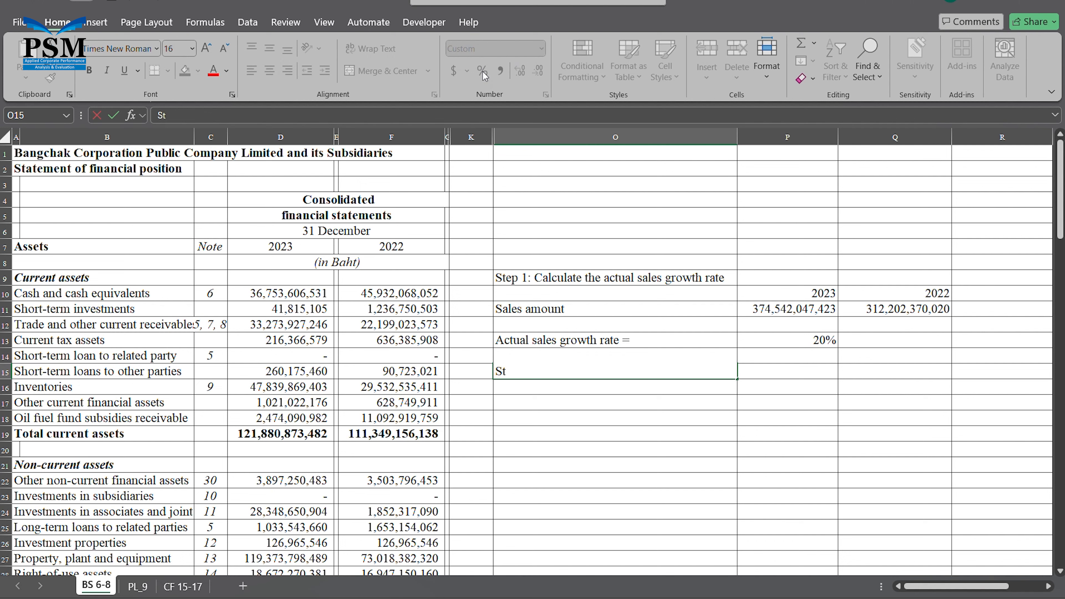
text(ep 2)
text(: Calcula)
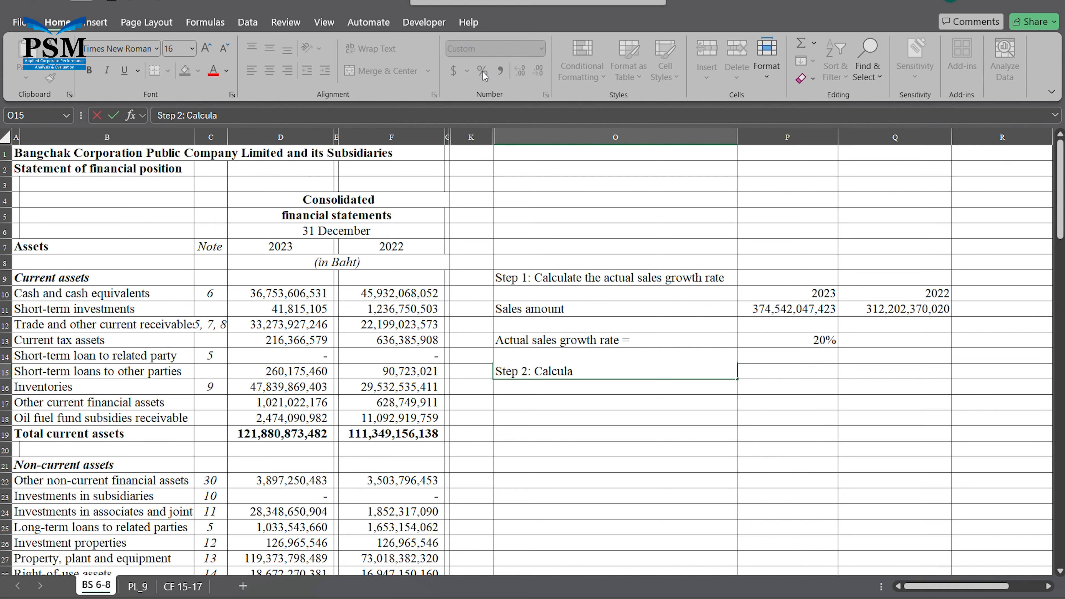
text(te SSGR (Sust)
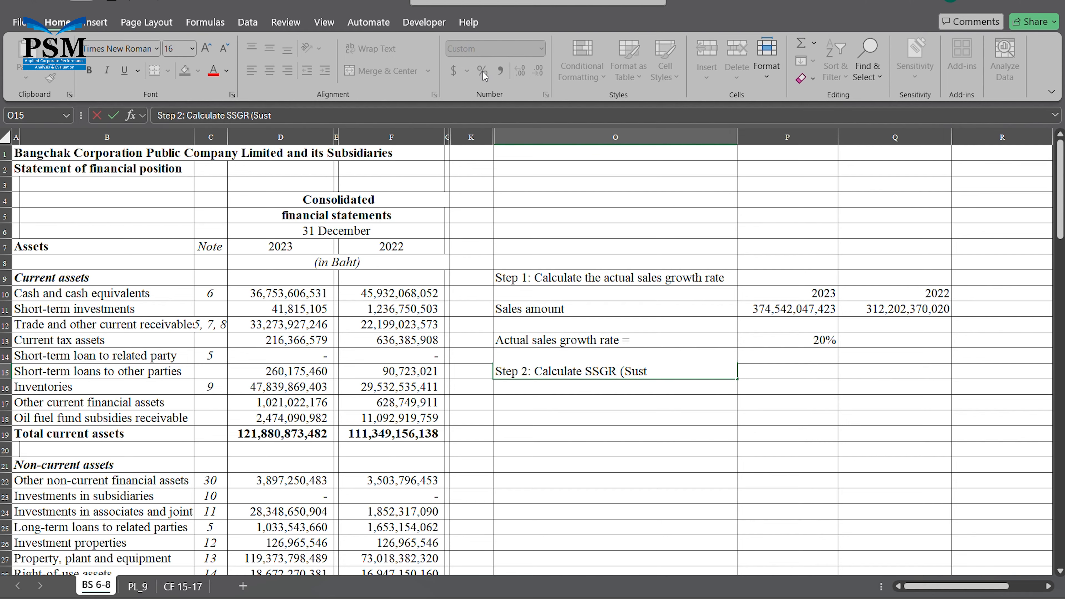
text(ainable Sales)
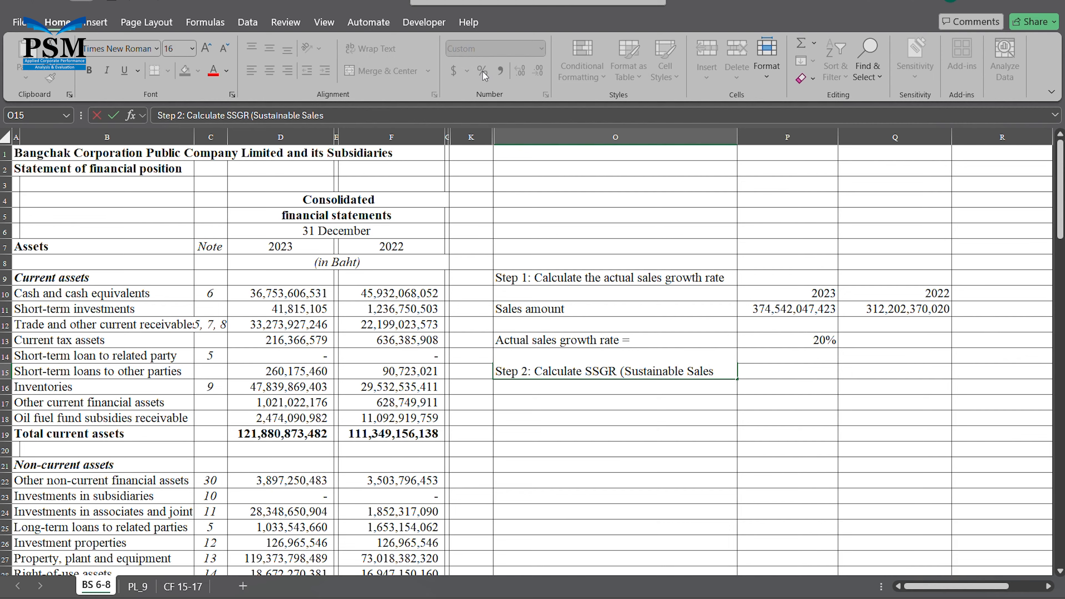
text( Growth)
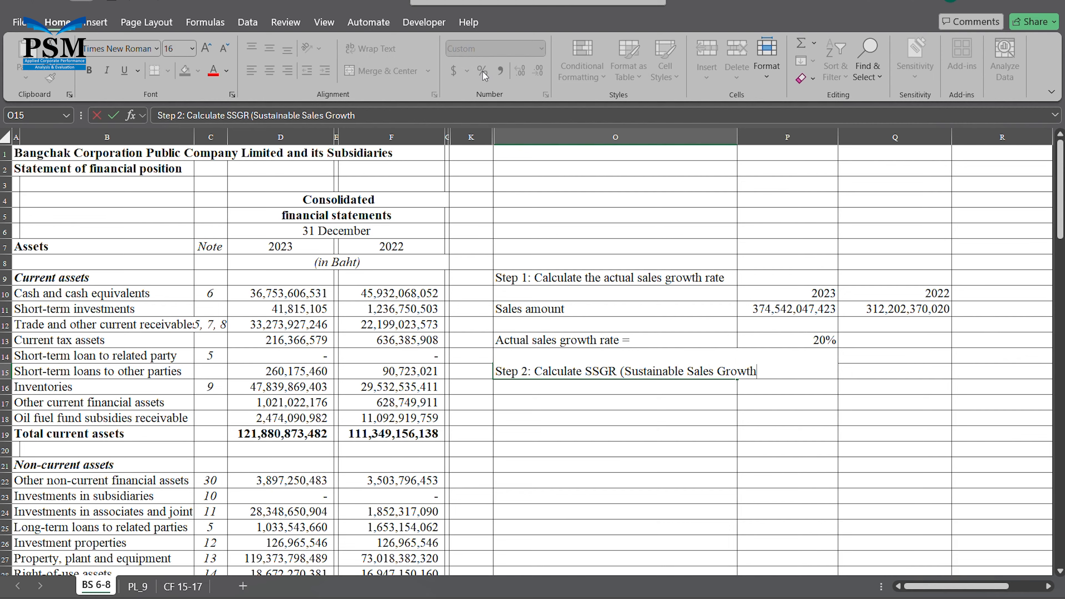
text( Rate) =?)
key(Return)
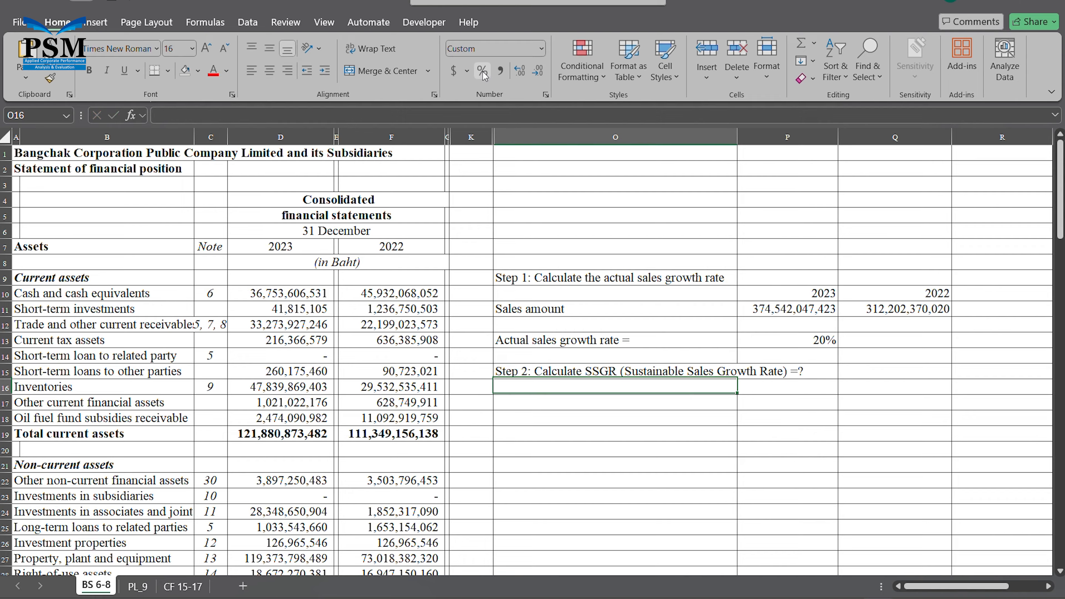
Enter the text "Formula: SSGR 2023 = rr * NPM * TAT * EM, based 2022" in cell O17
key(Return)
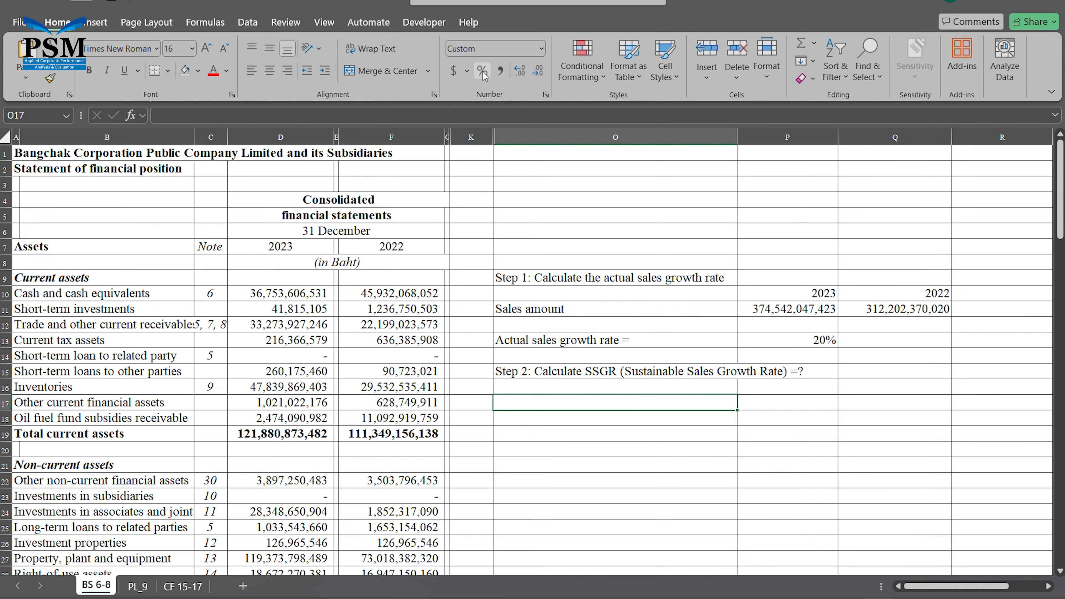
text(Formula:)
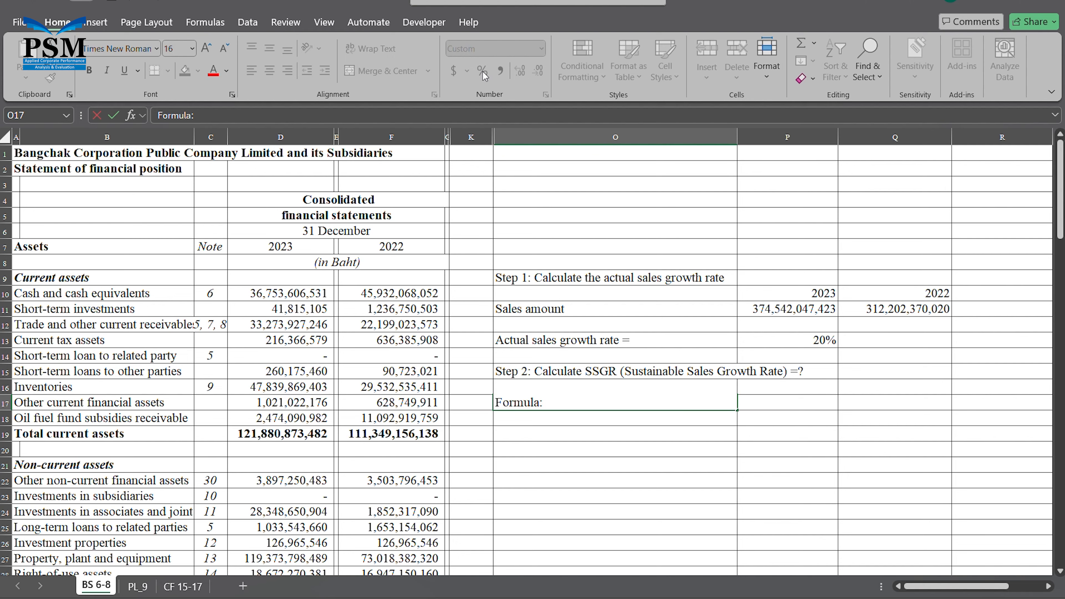
text( SSGR 202)
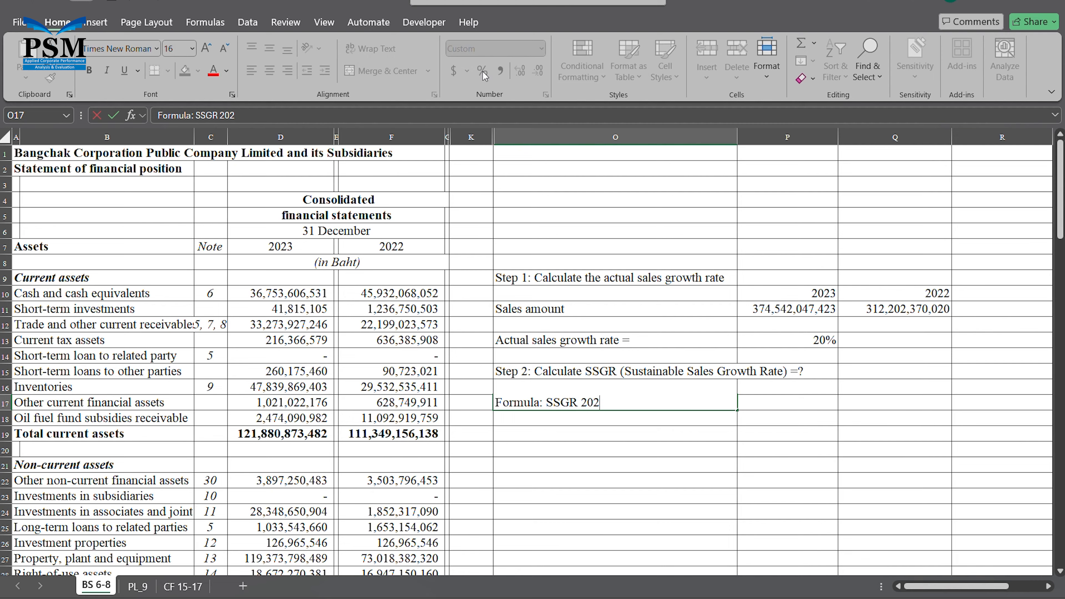
text(3 = rr * NPM)
text(* TAT)
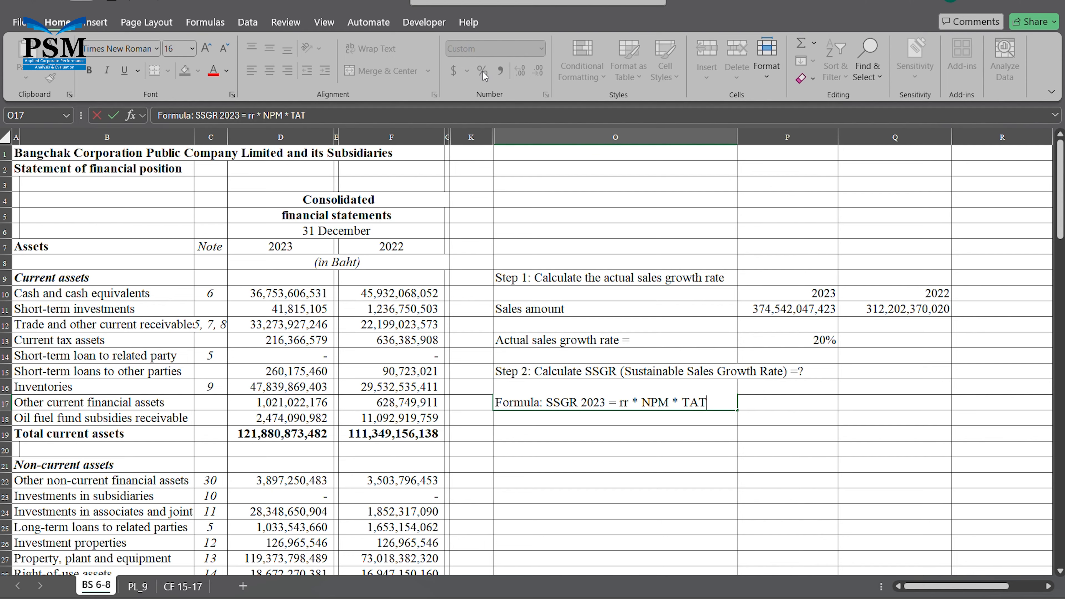
text(* EM)
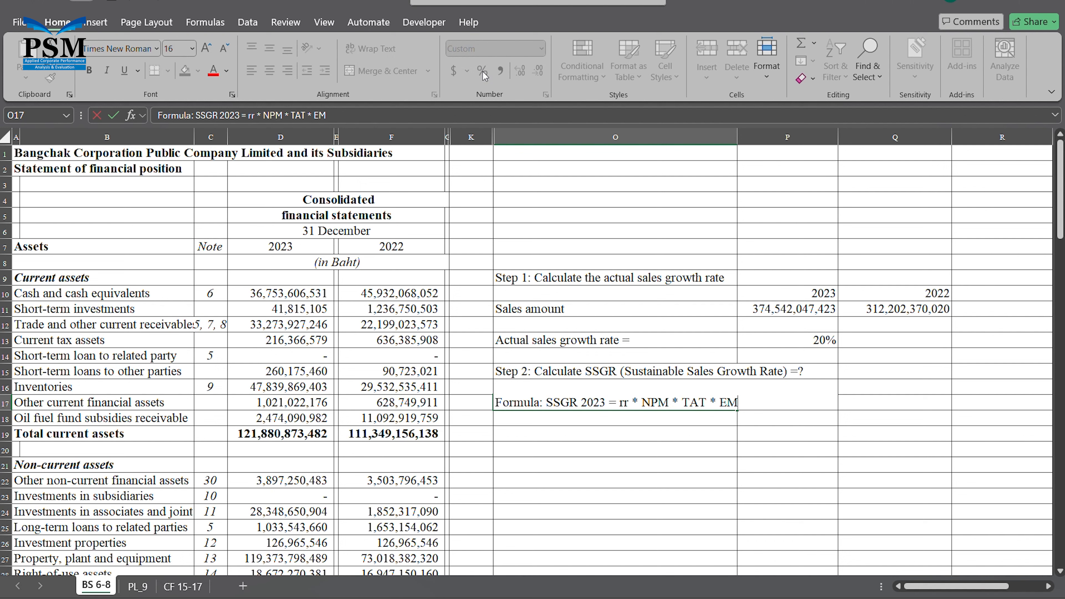
text(, based 2022)
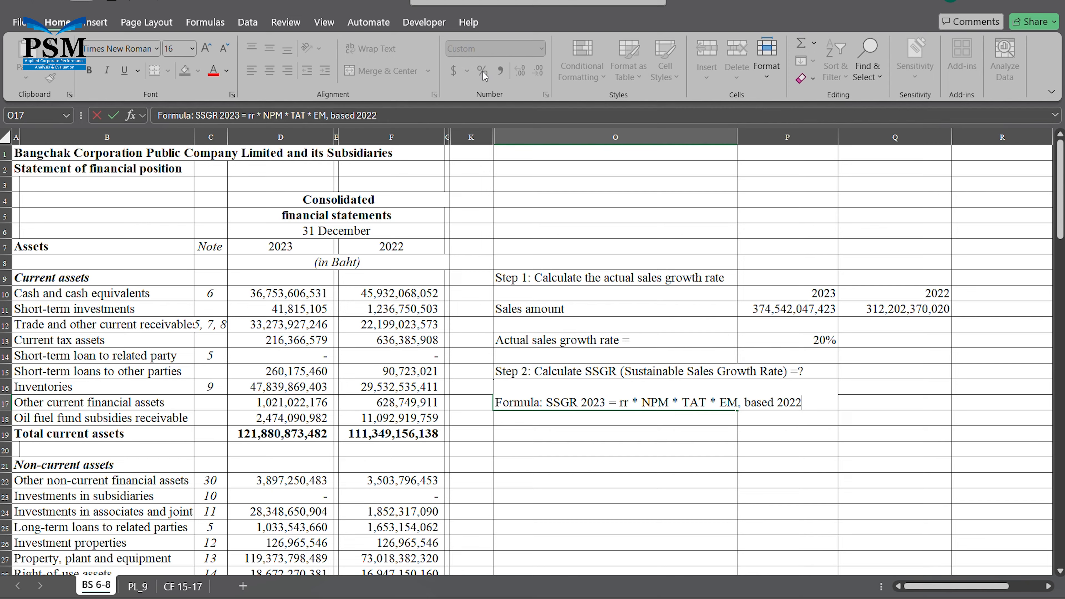
key(Return)
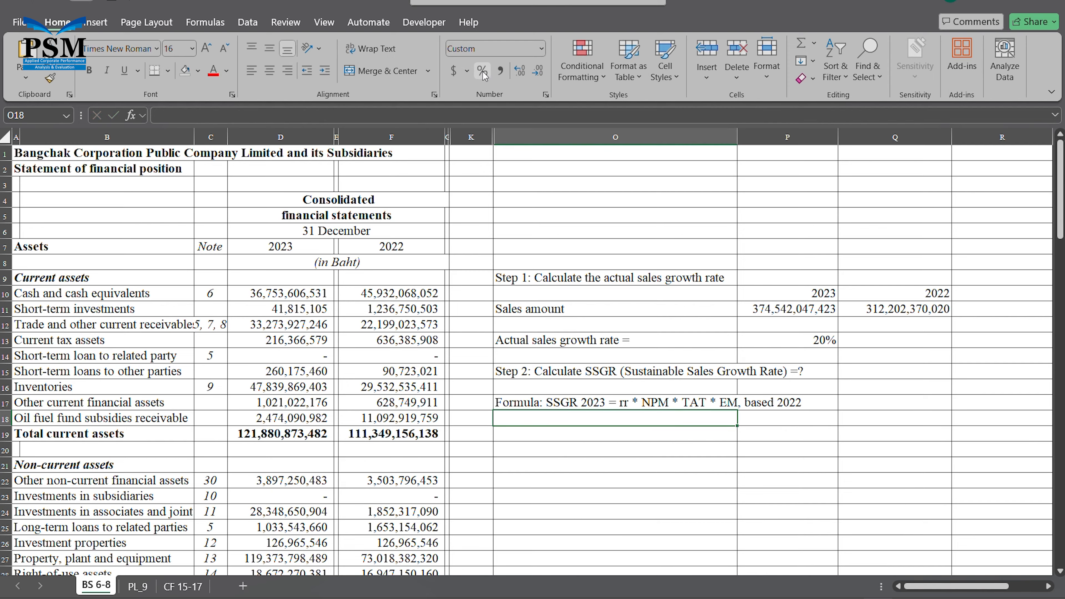
Enter the definitions "rr = retention ratio" in O19 and "NPM = net profit margin" in O20
key(Down)
text(rr =)
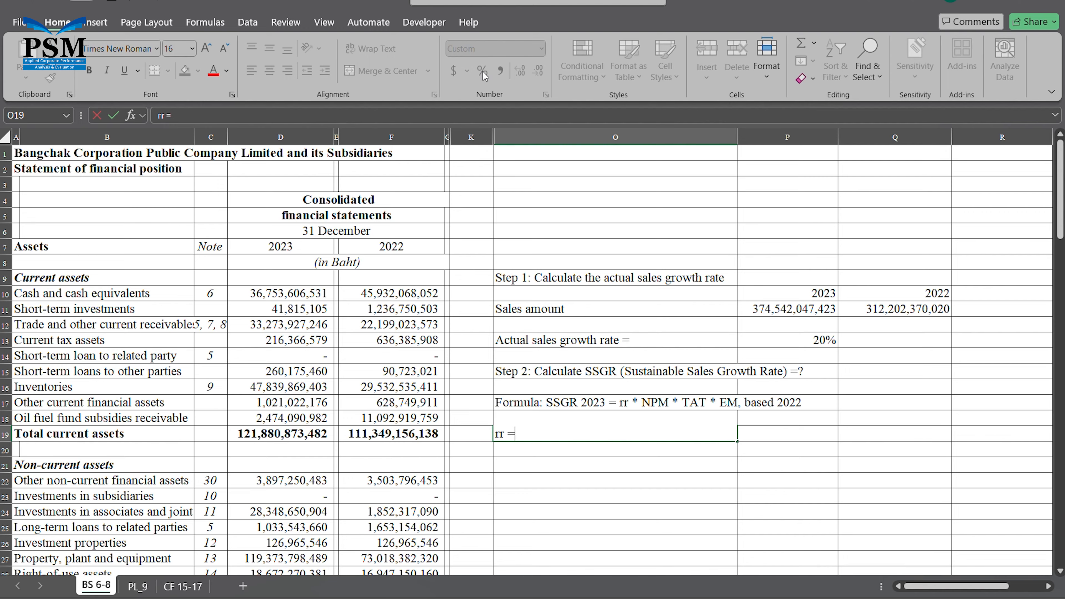
text( retention ratio)
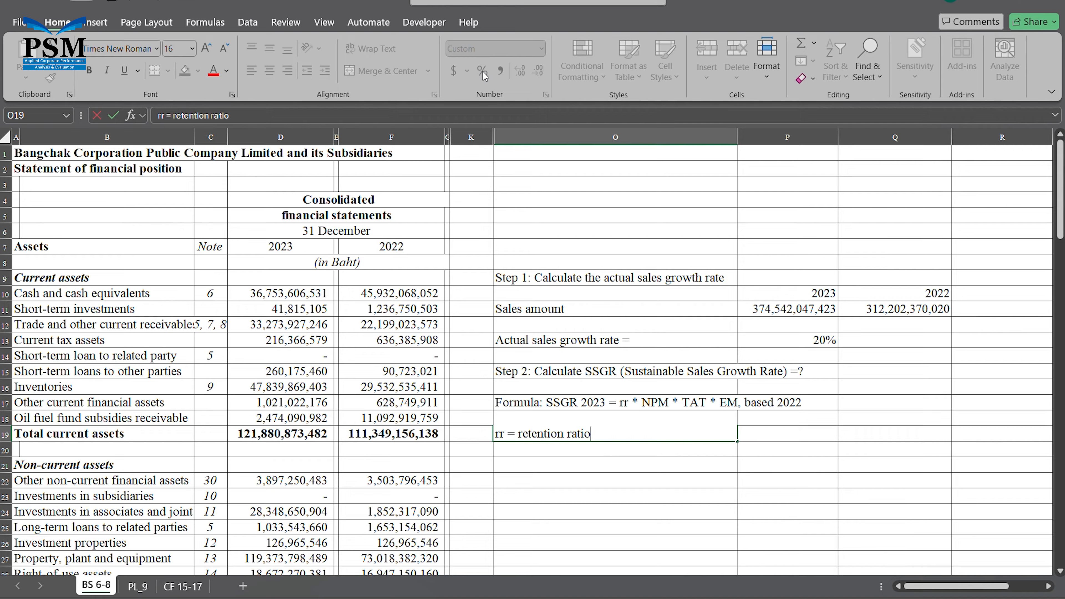
key(Return)
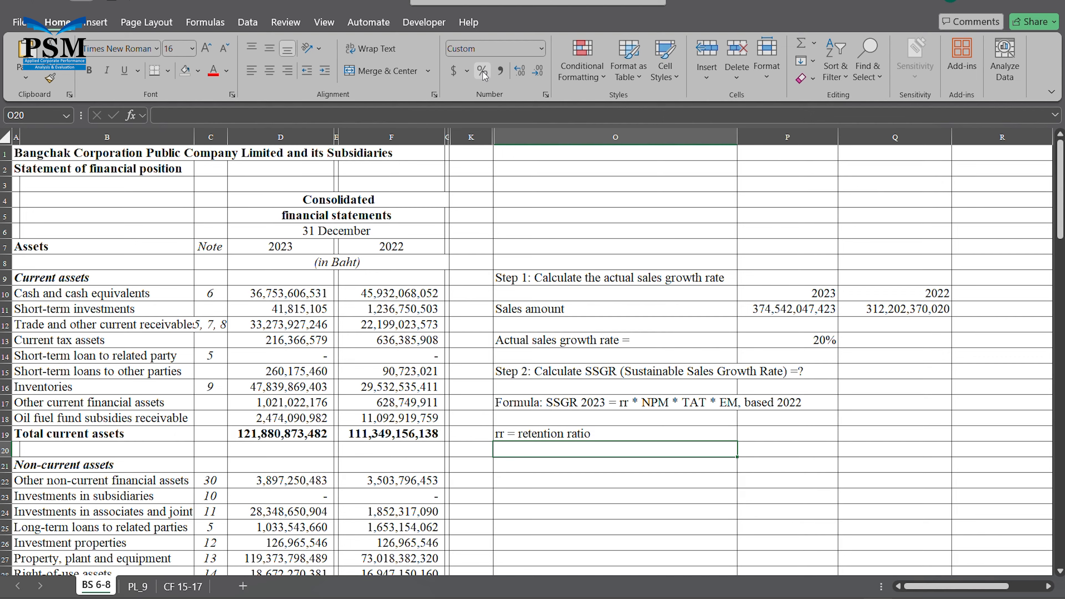
text(NPM =)
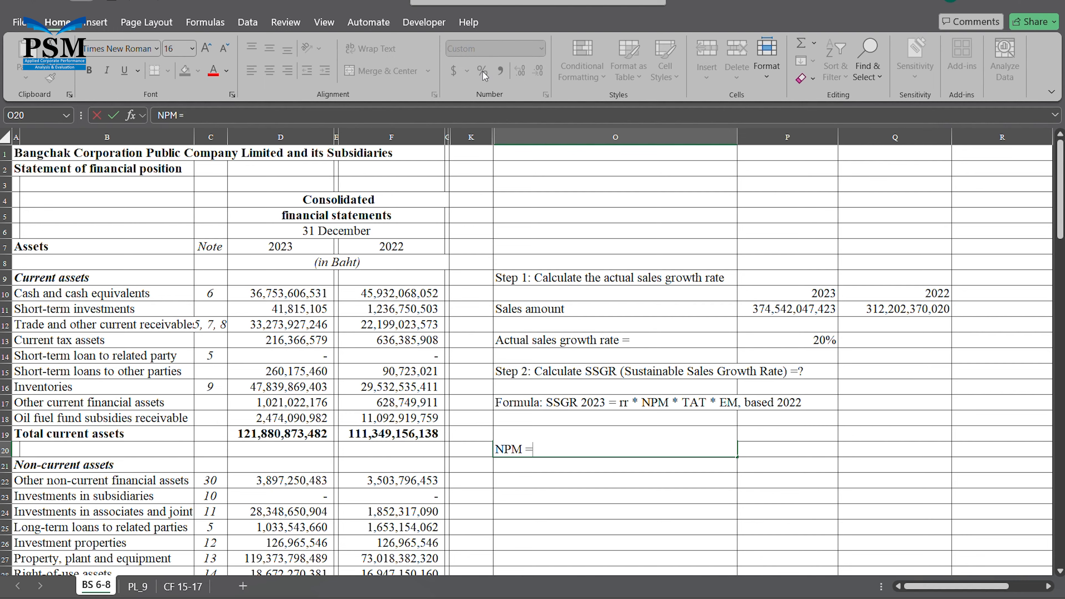
text( net profit margin)
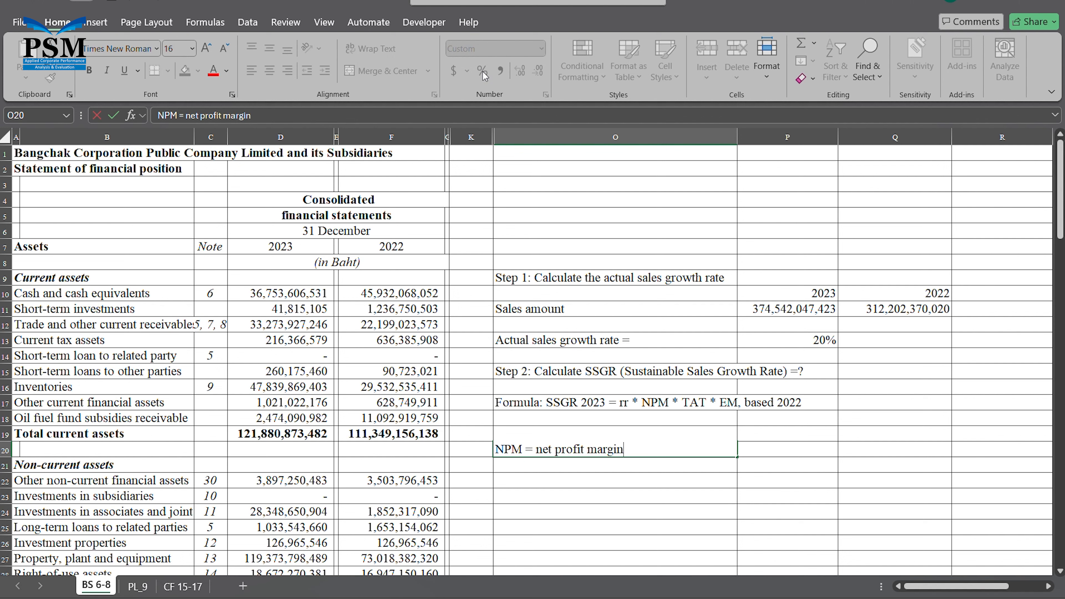
key(Return)
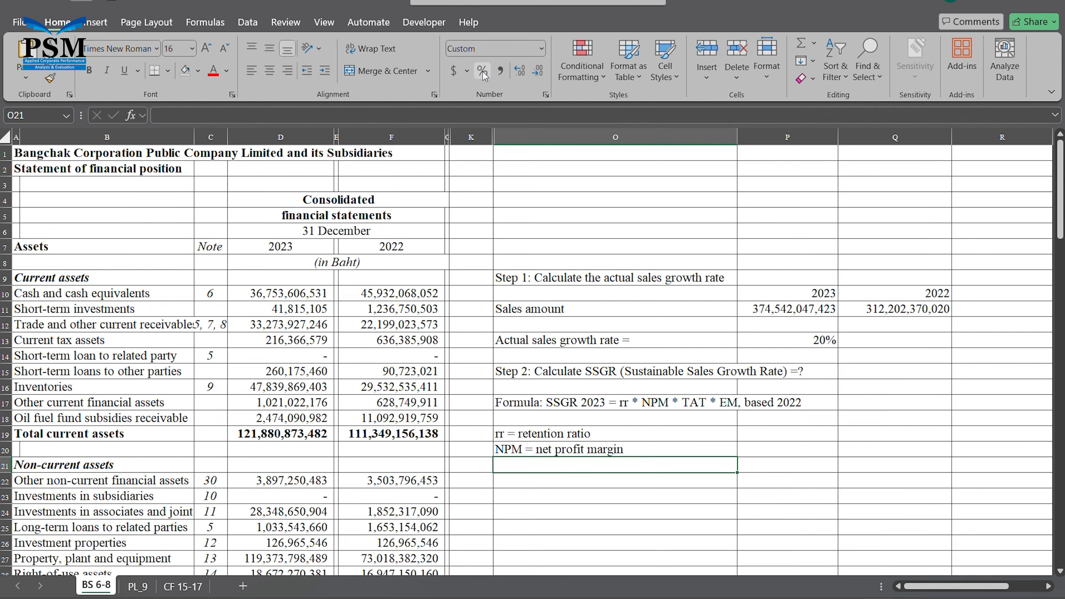
Enter the definitions "TAT = total assets turnover" in O21 and "EM = Equity Multiplier" in O22
text(TA)
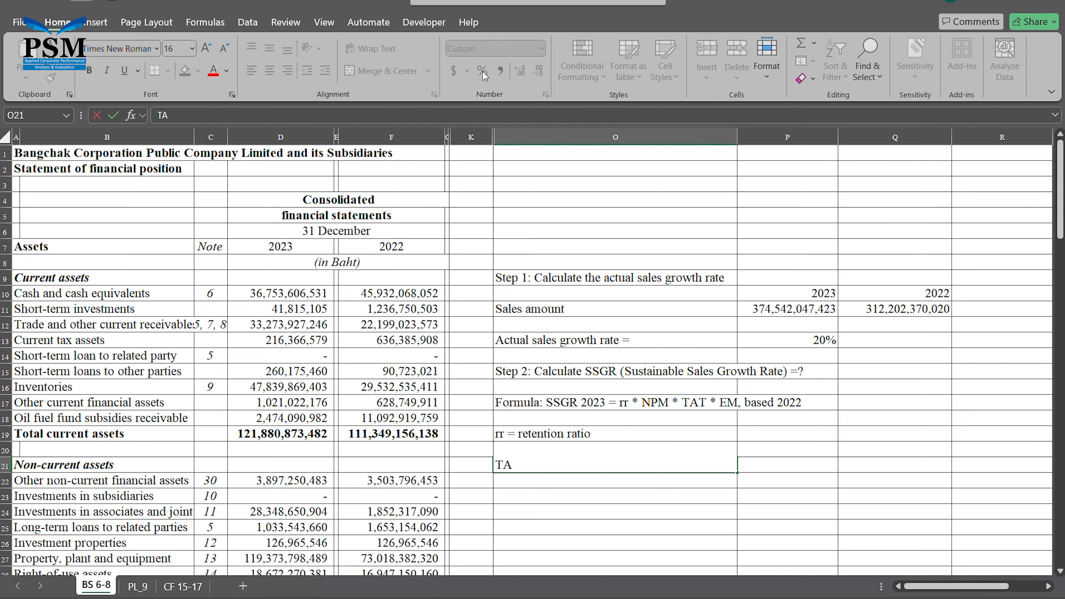
text(T = total assets)
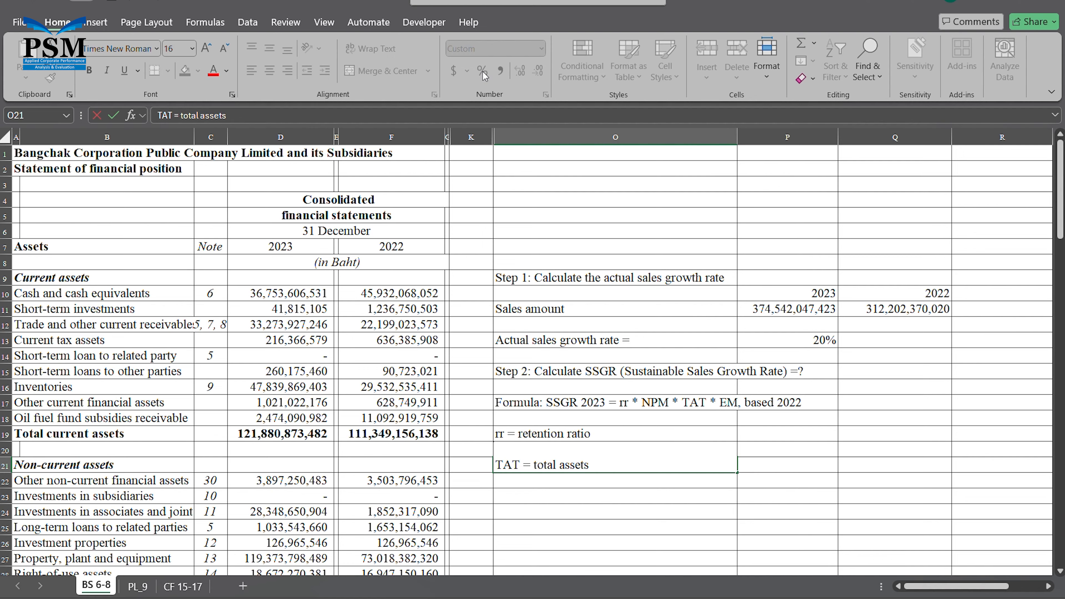
text( turnover)
key(Return)
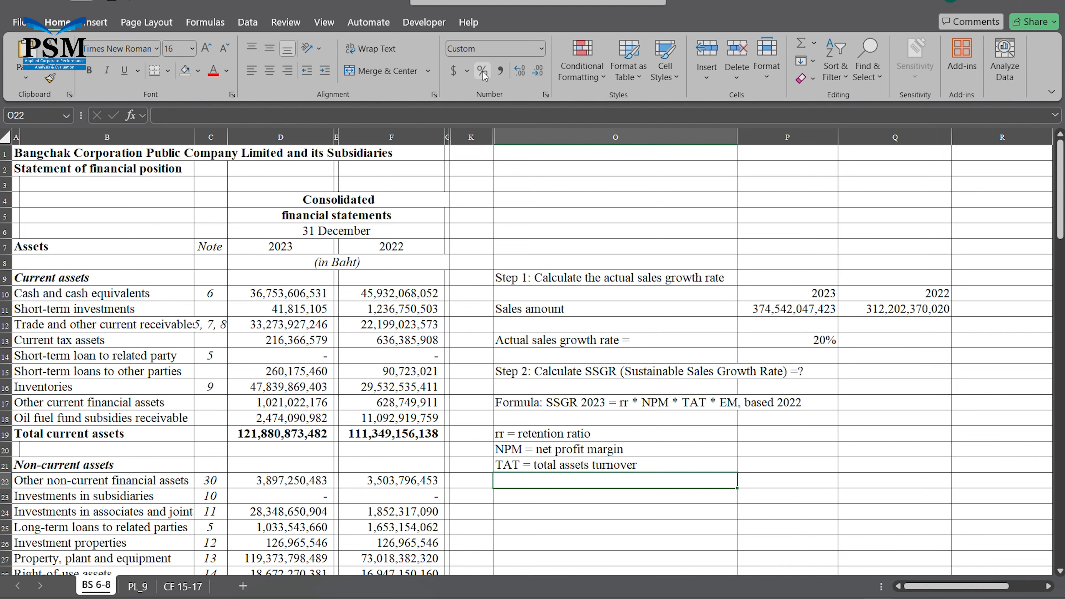
text(EM)
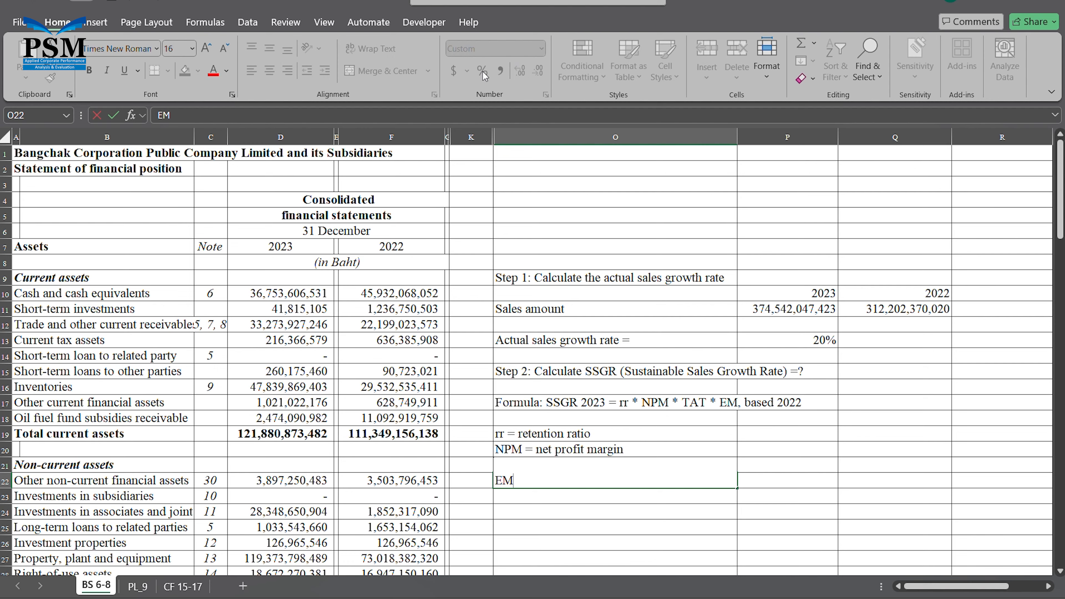
text( = Equity Multiplier)
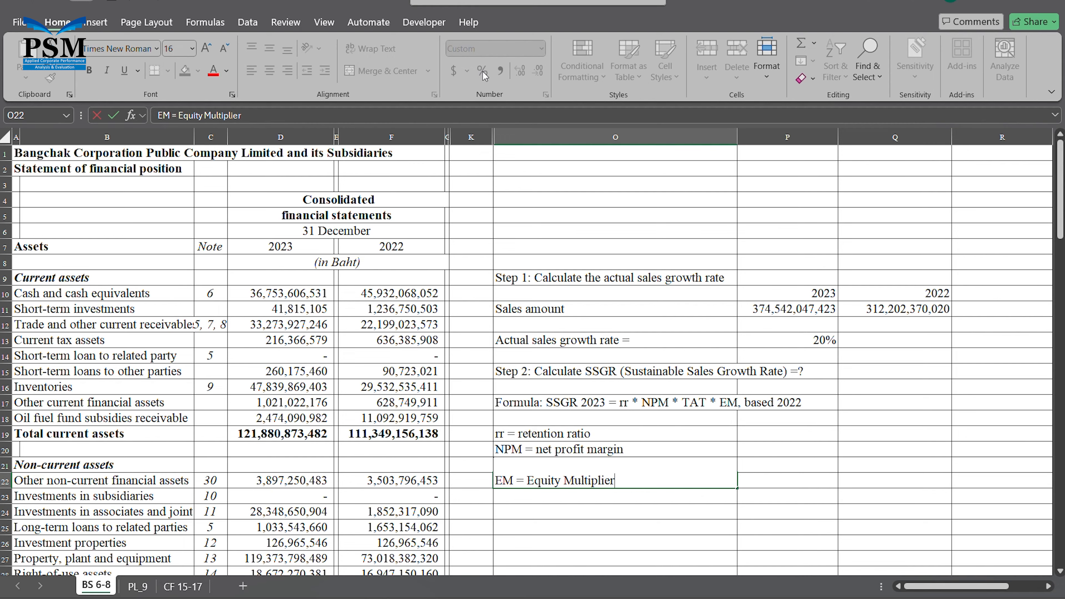
key(Return)
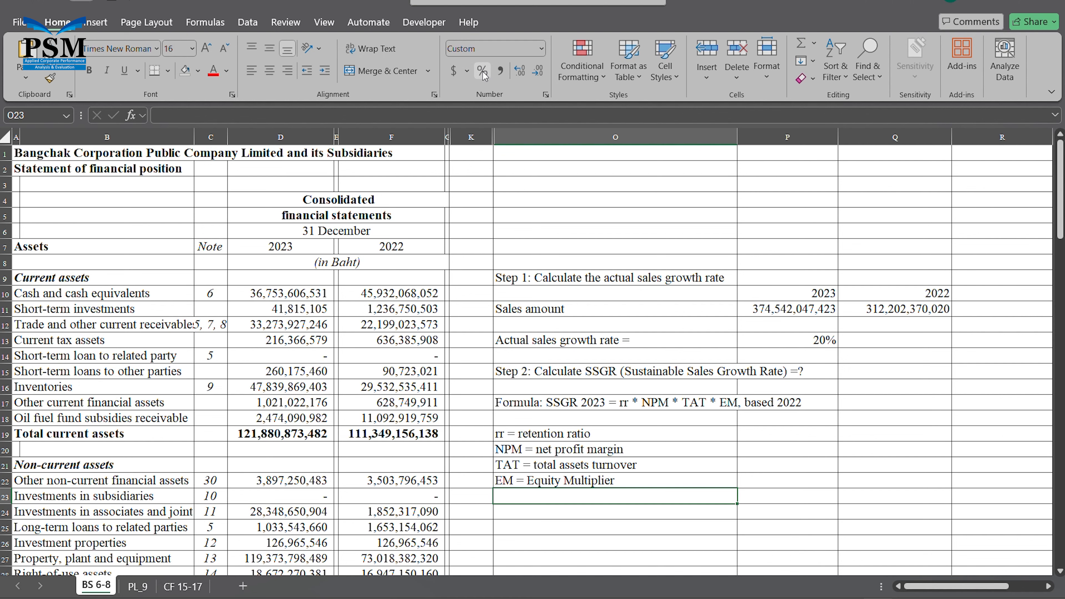
Enter the formula text "1) rr = 1 - Dividends pay ratio" in cell O24
scroll(485, 76, down, 1)
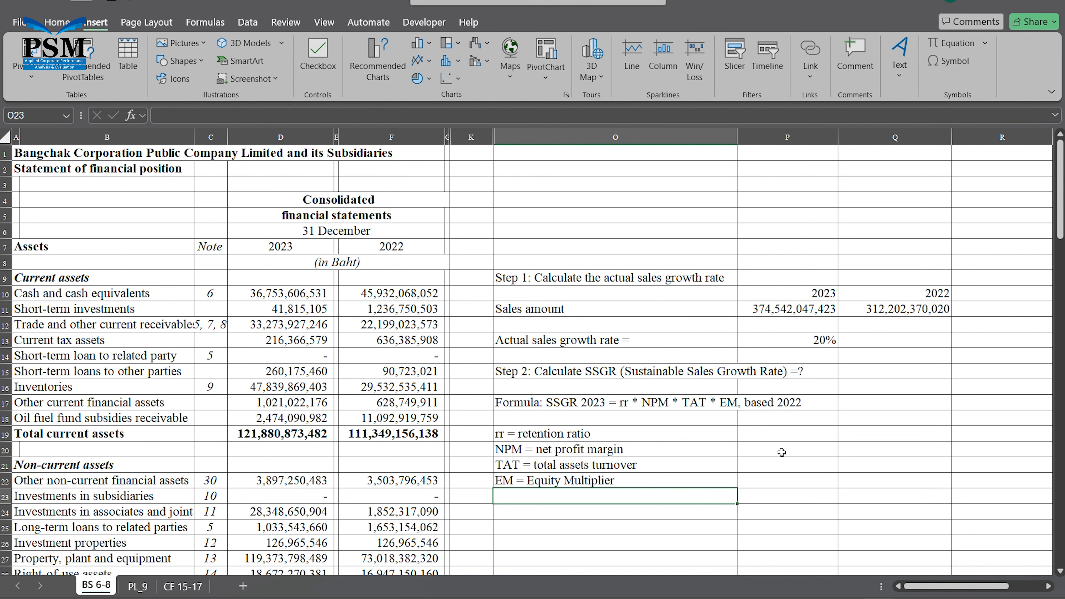
scroll(784, 455, down, 2)
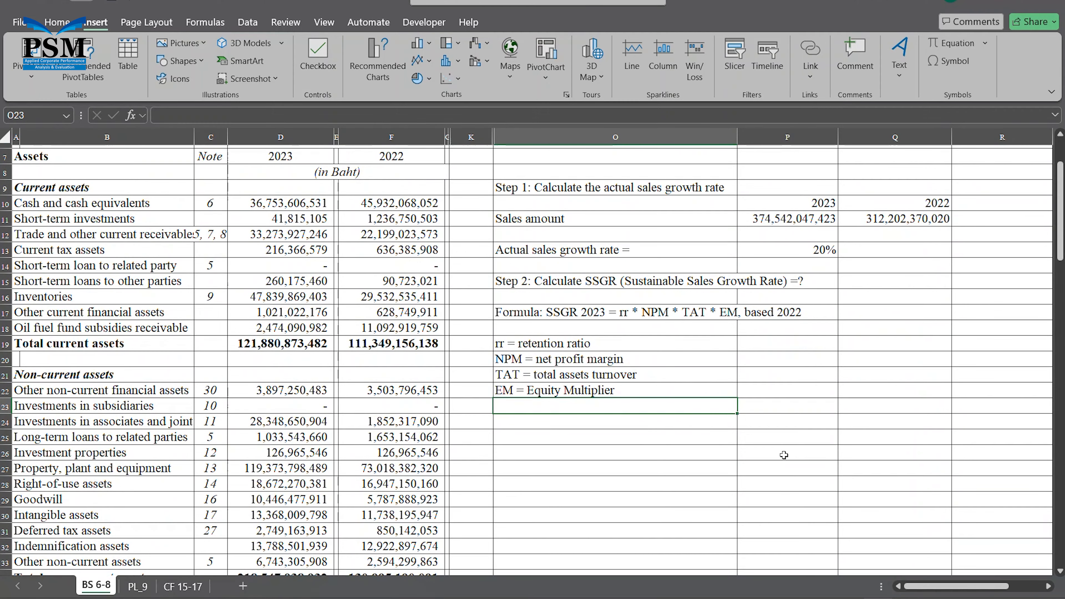
key(Down)
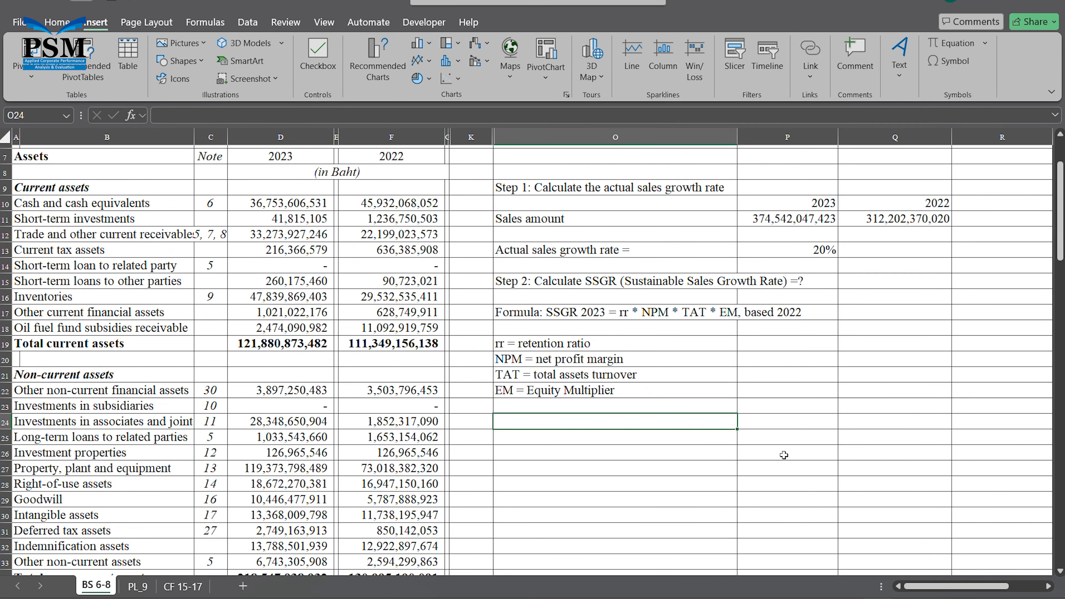
text(1))
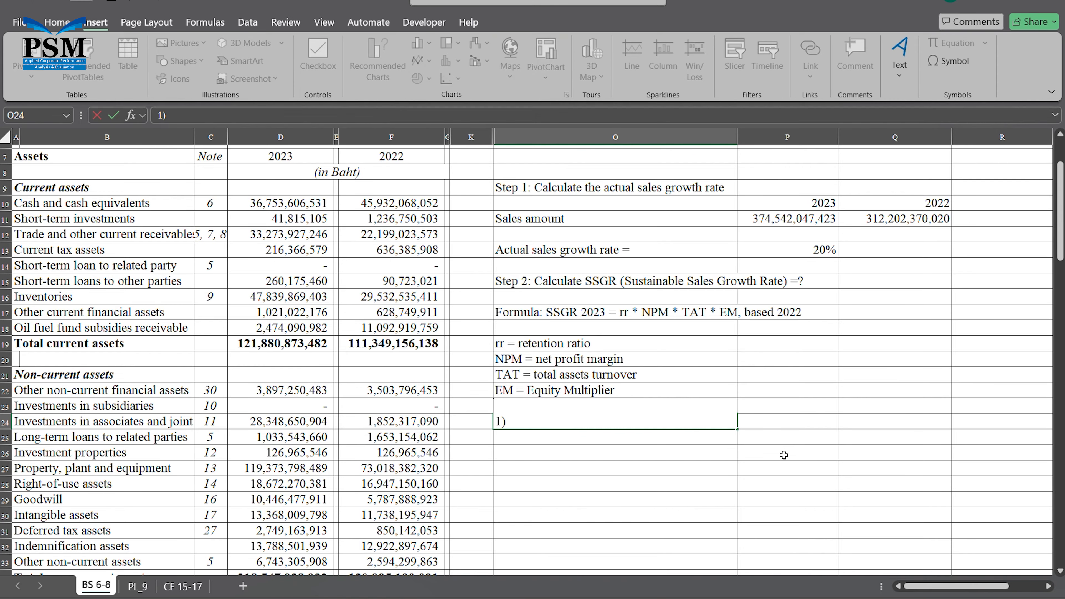
text( rr = 1 - Dividends pa)
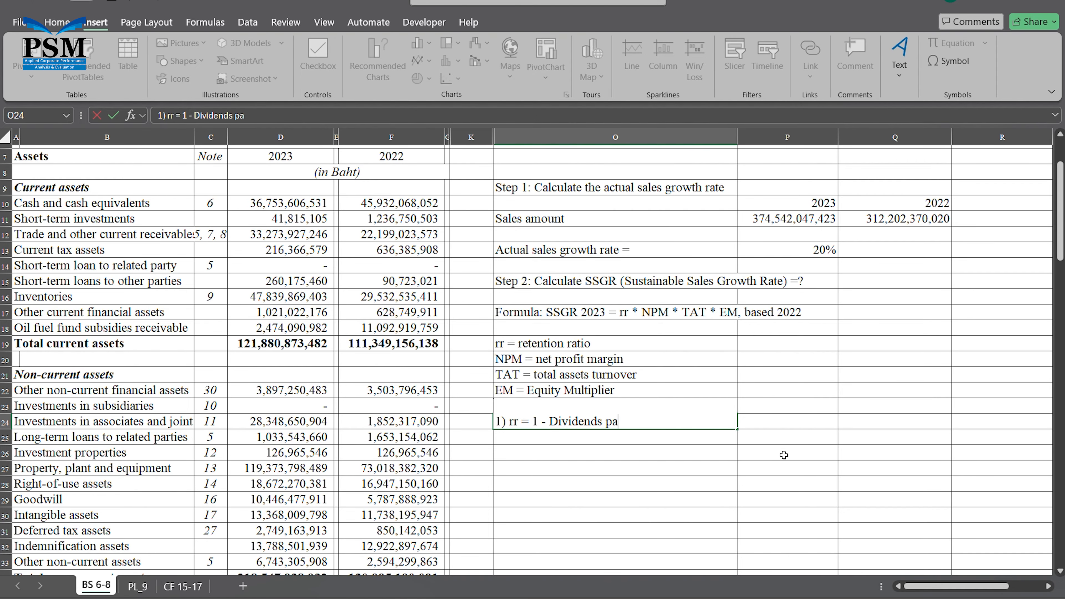
text(y ratio)
key(Return)
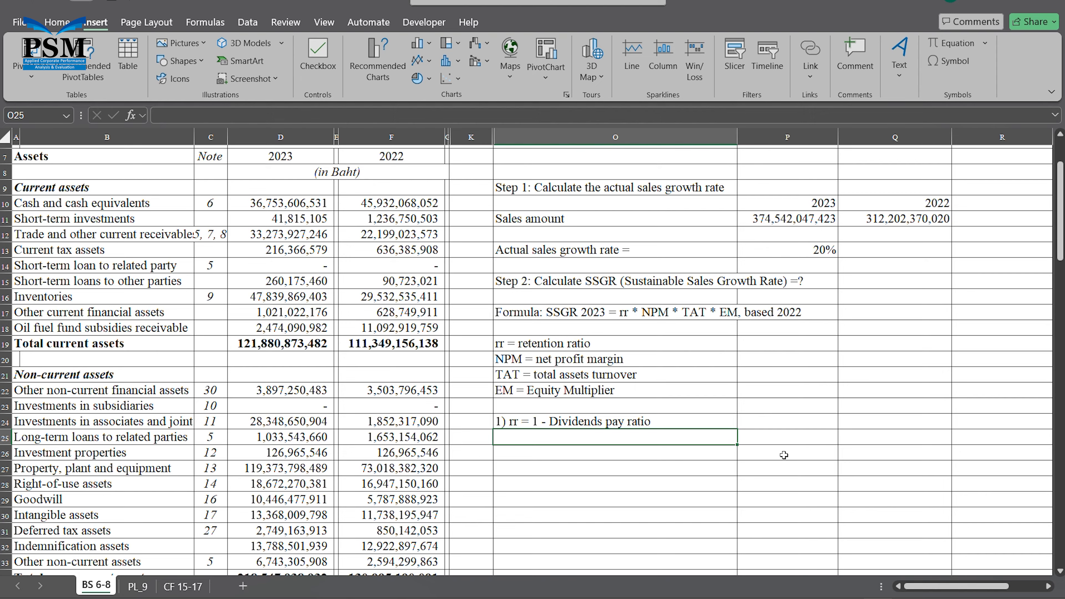
Enter the formula texts "2) NPM = net profit / sales" in O25 and "3) TAT = Sales / total assets" in O26
text(2))
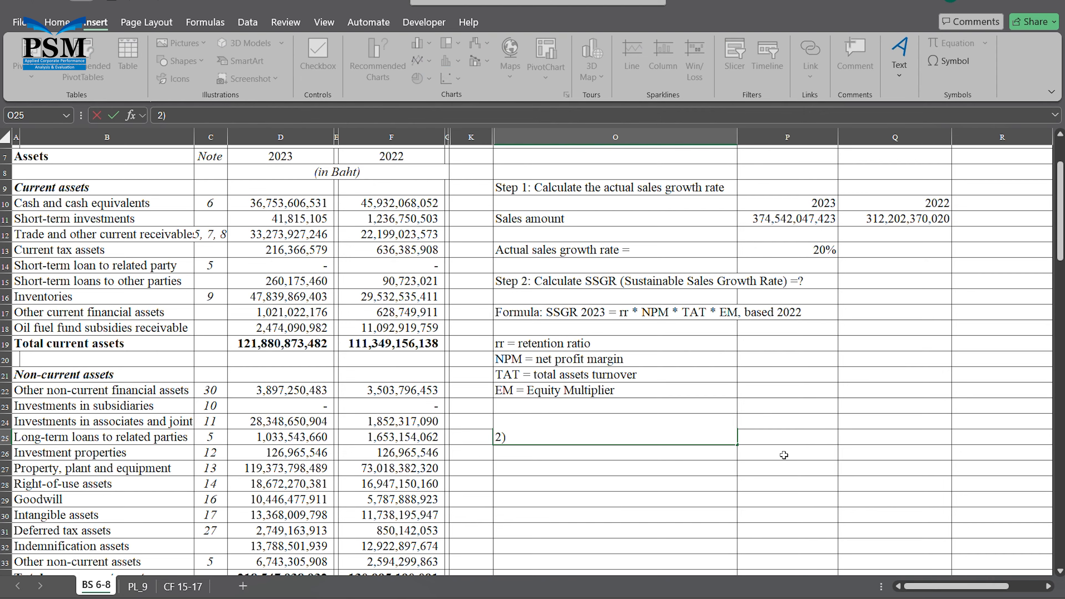
text( NPM = net profit)
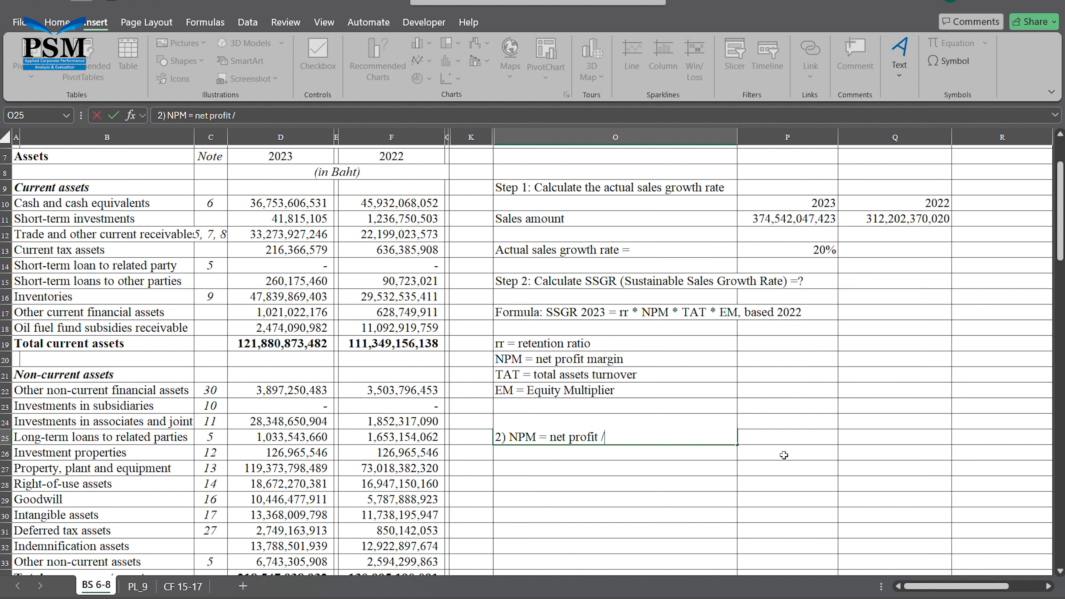
text( / sales)
key(Return)
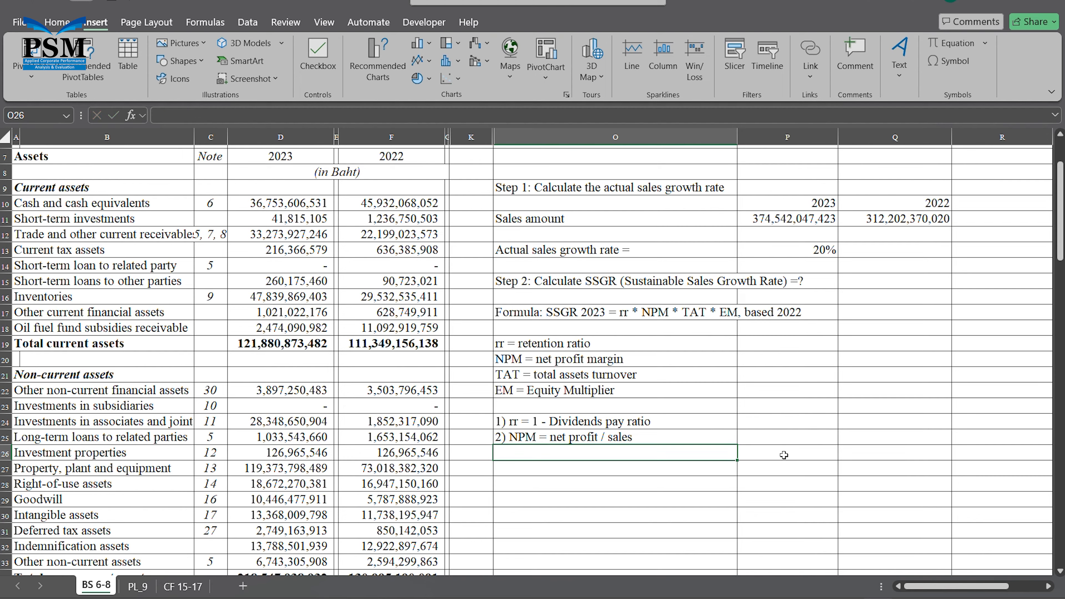
text(3) TAT =)
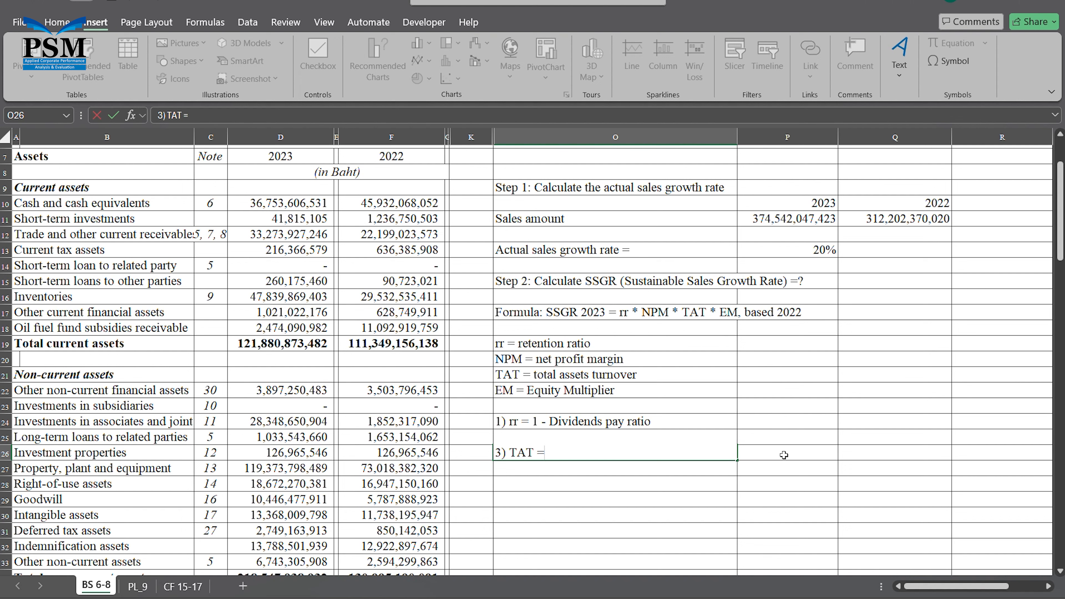
text( Sales / total assets)
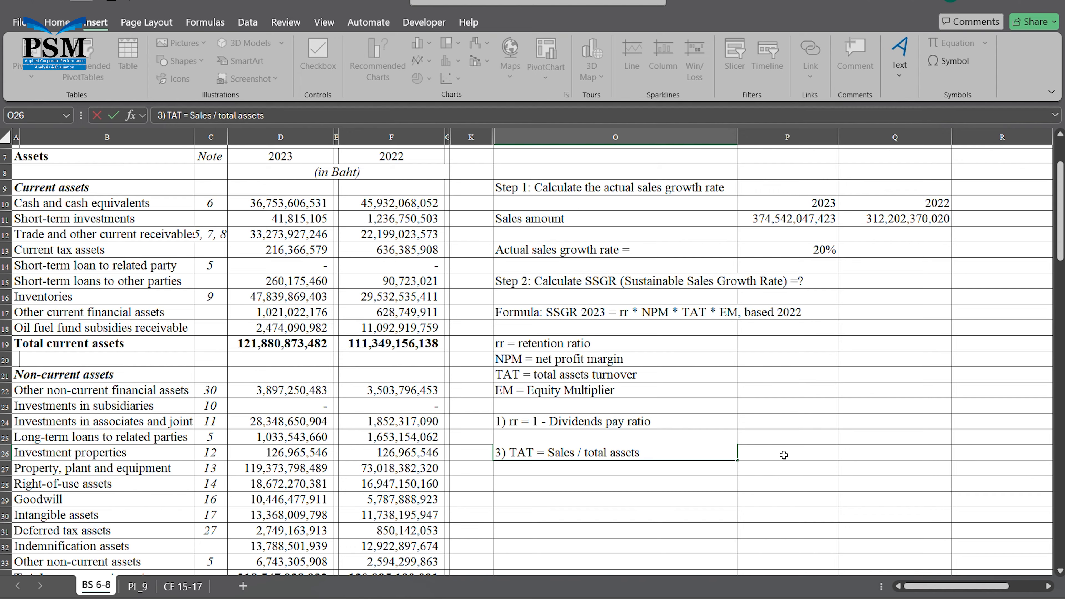
key(Return)
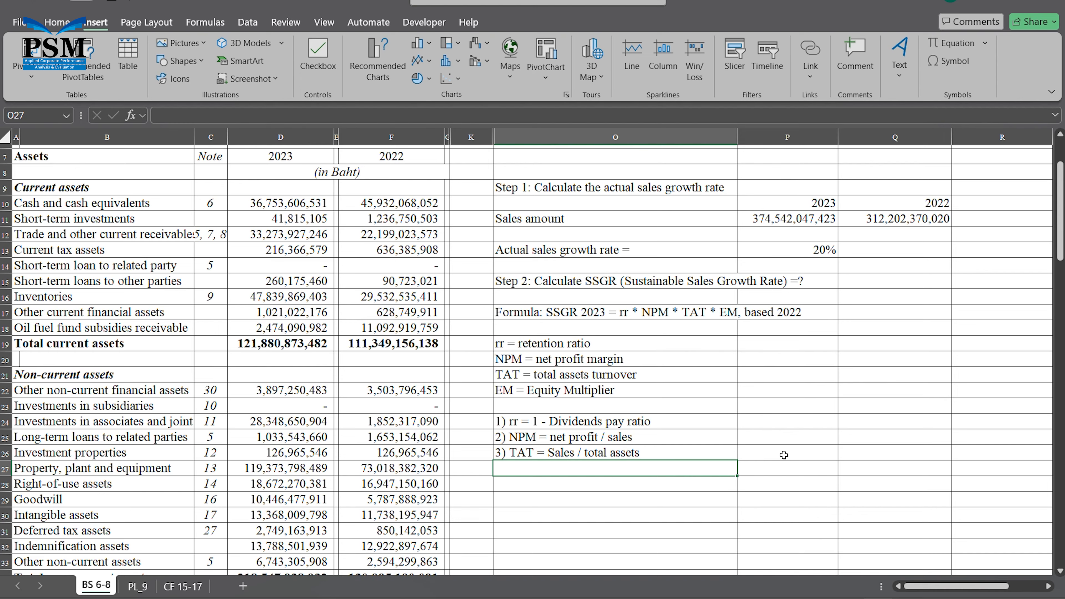
Enter the formula text "4) EM = Total assets / total equity" in cell O27
text(4))
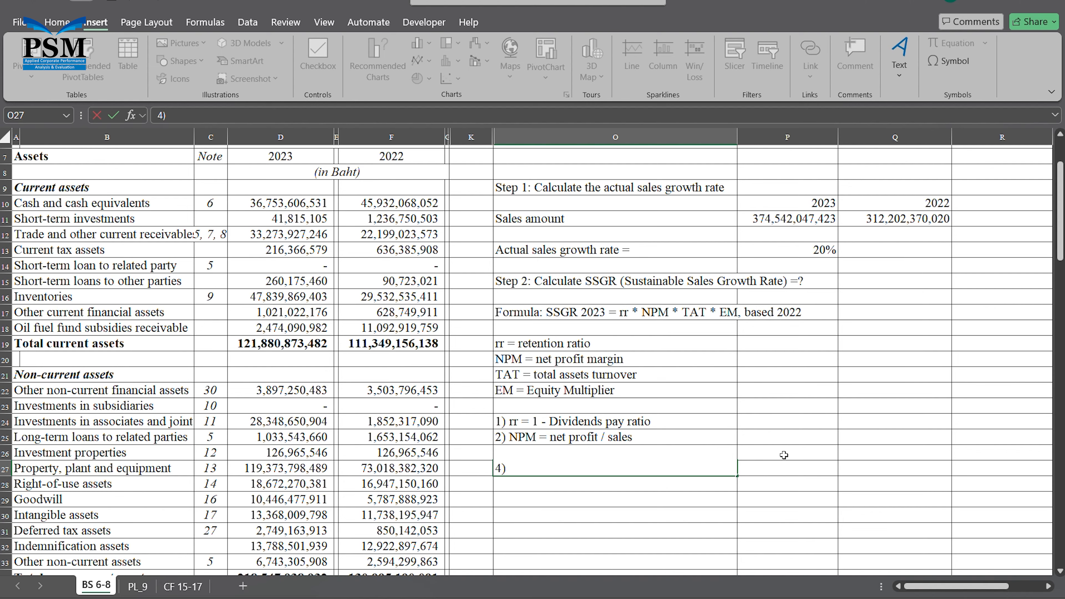
text( EM = Total ass)
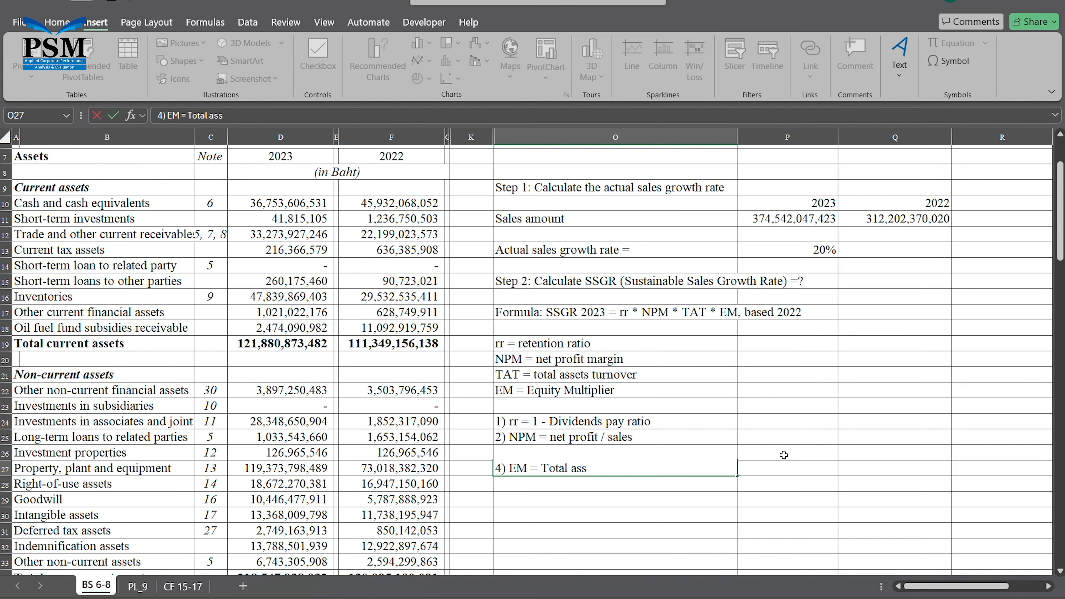
text(ets / total equity)
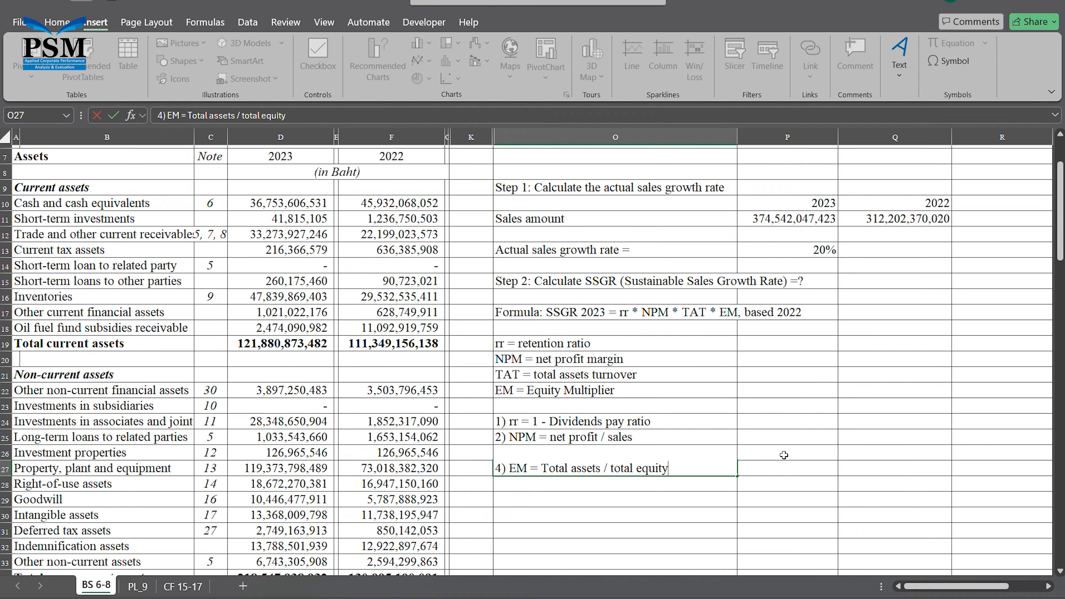
key(Return)
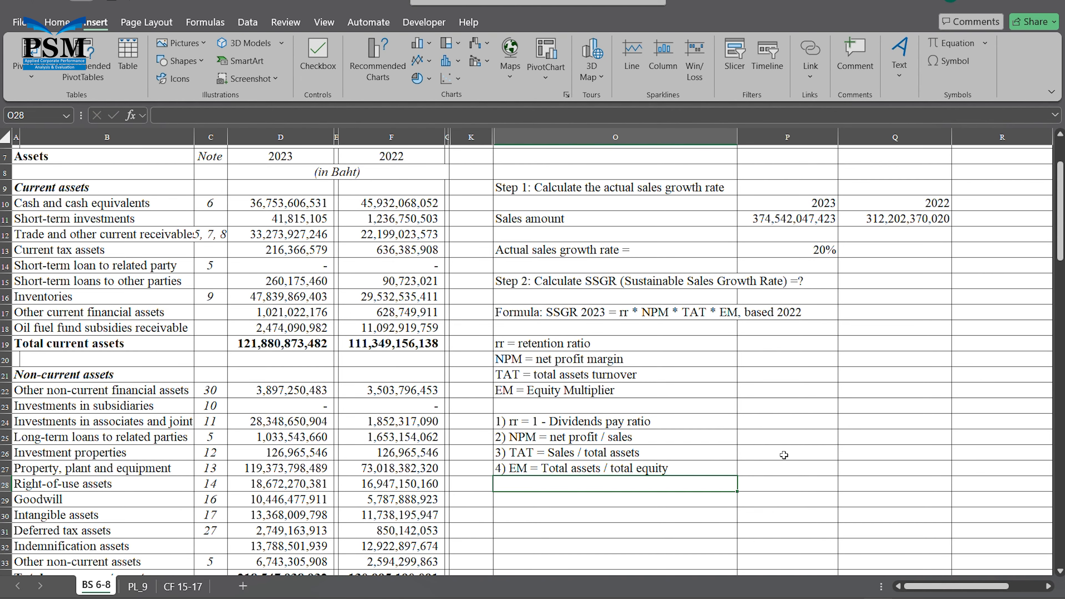
Enter the label "Net profit 2023 =" in cell O29, leaving one blank row below the formula list
scroll(799, 485, down, 2)
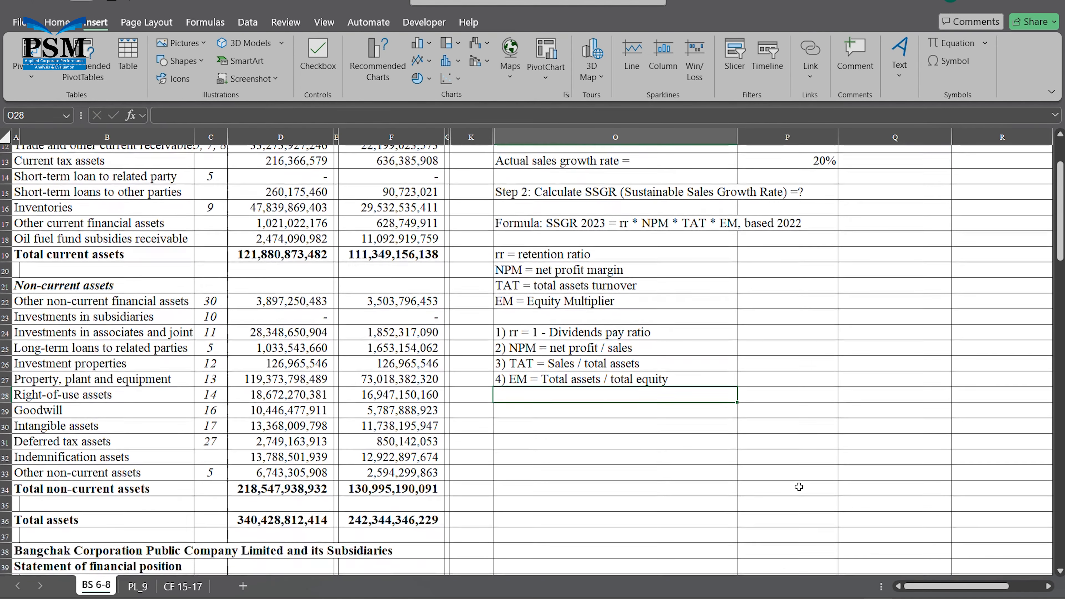
scroll(799, 487, down, 1)
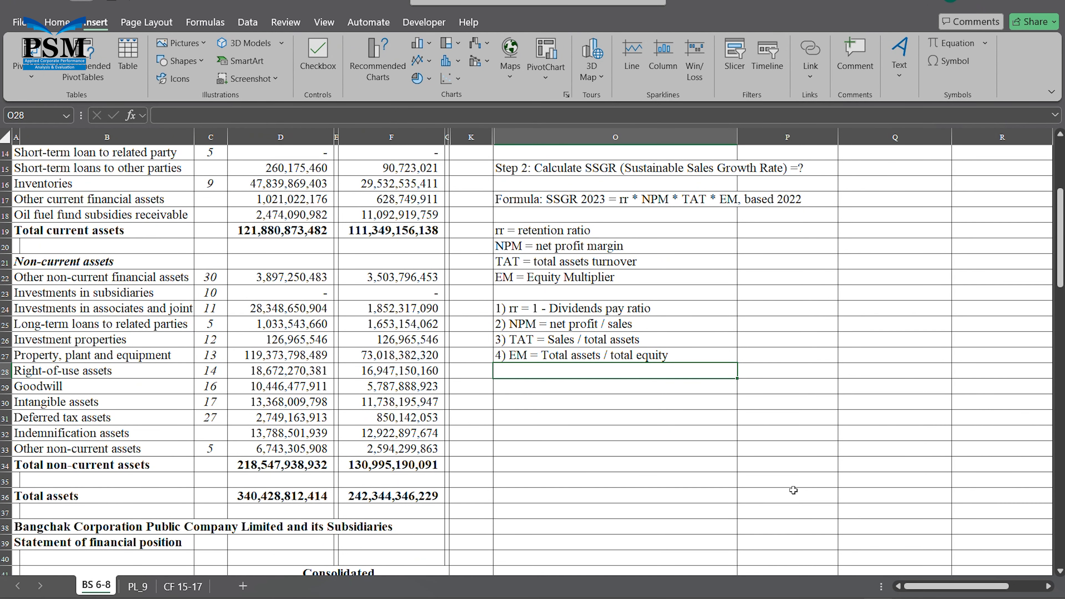
click(627, 392)
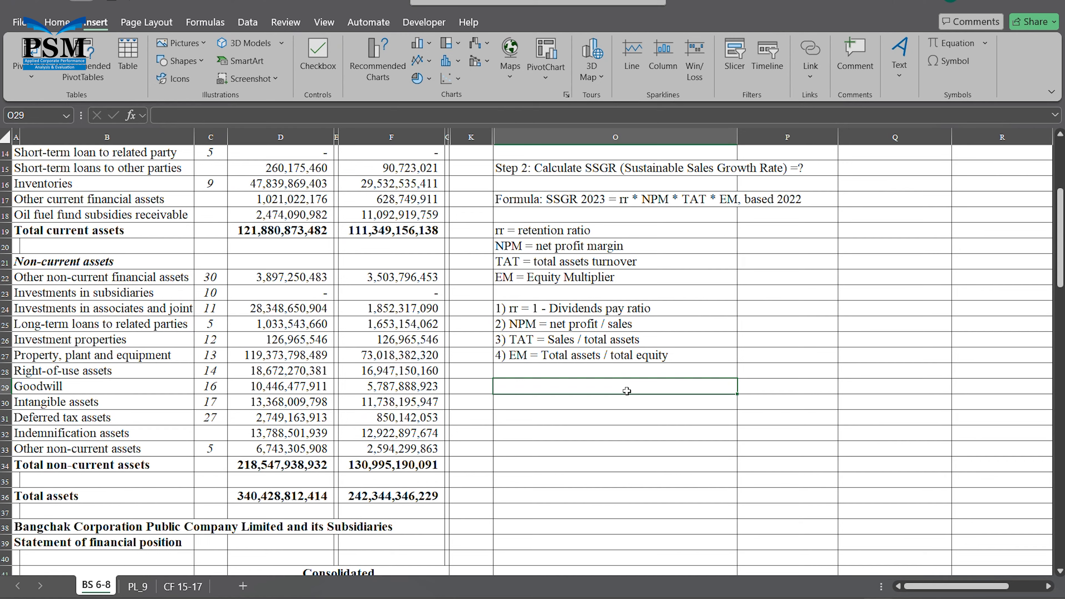
text(Net)
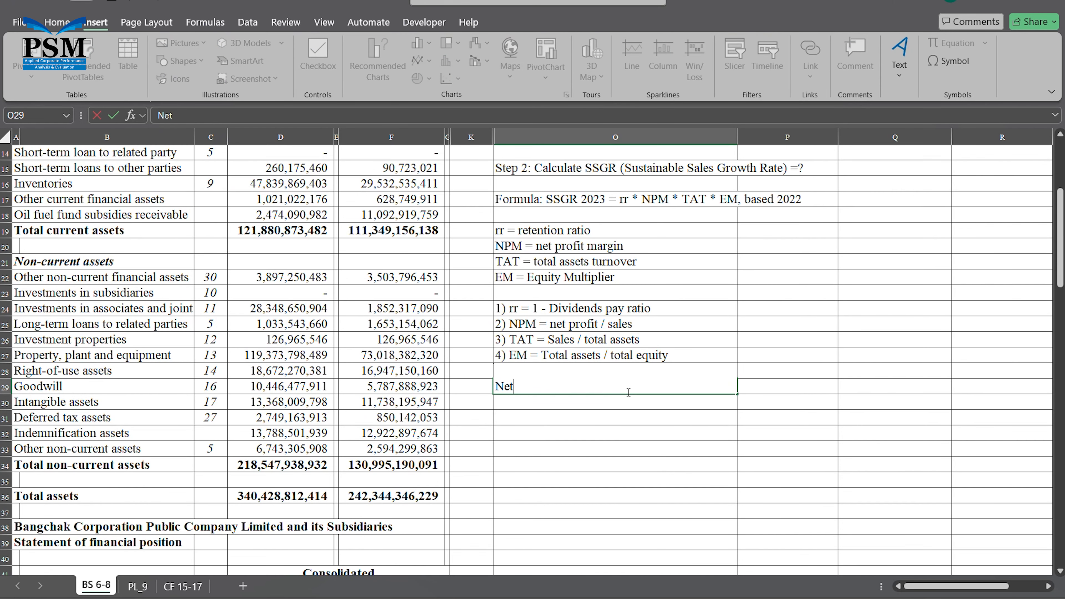
text( profit 2023)
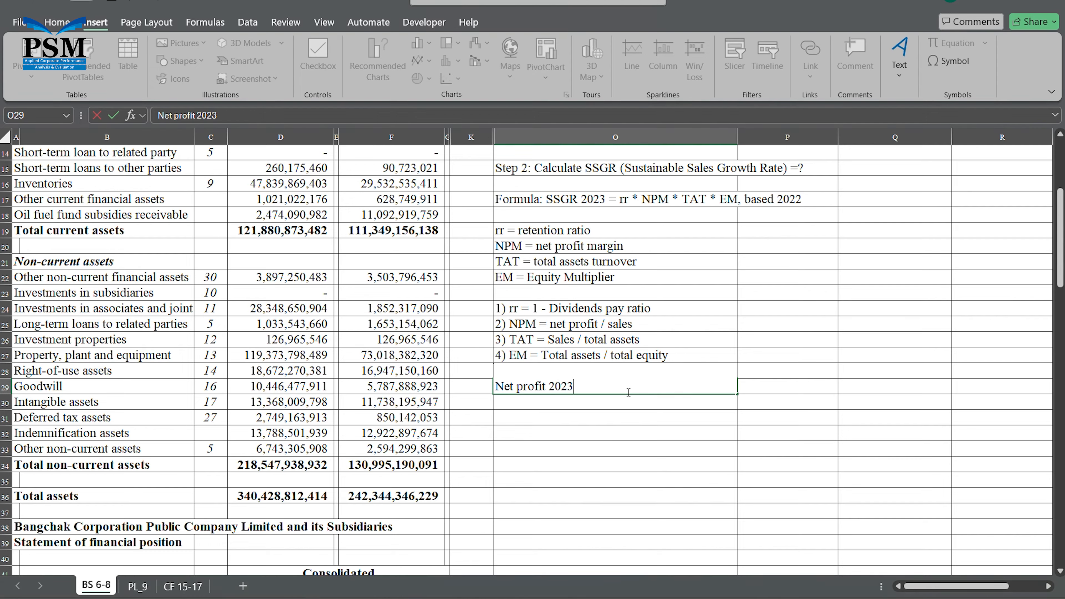
text( =)
key(Tab)
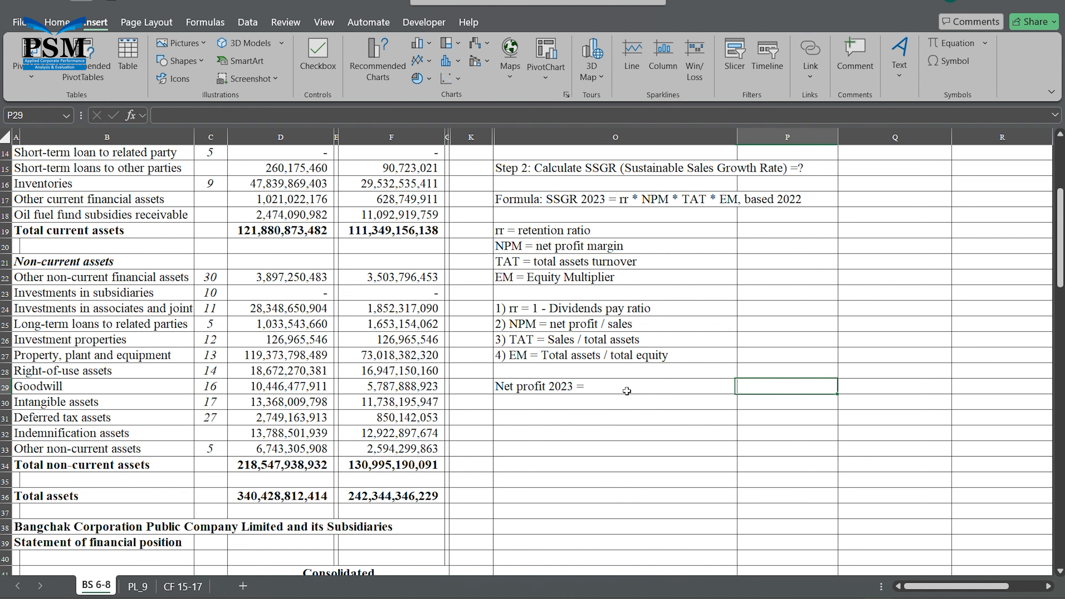
Link cell P29 to the 2023 profit for the year in cell E35 of the PL_9 sheet
text(=)
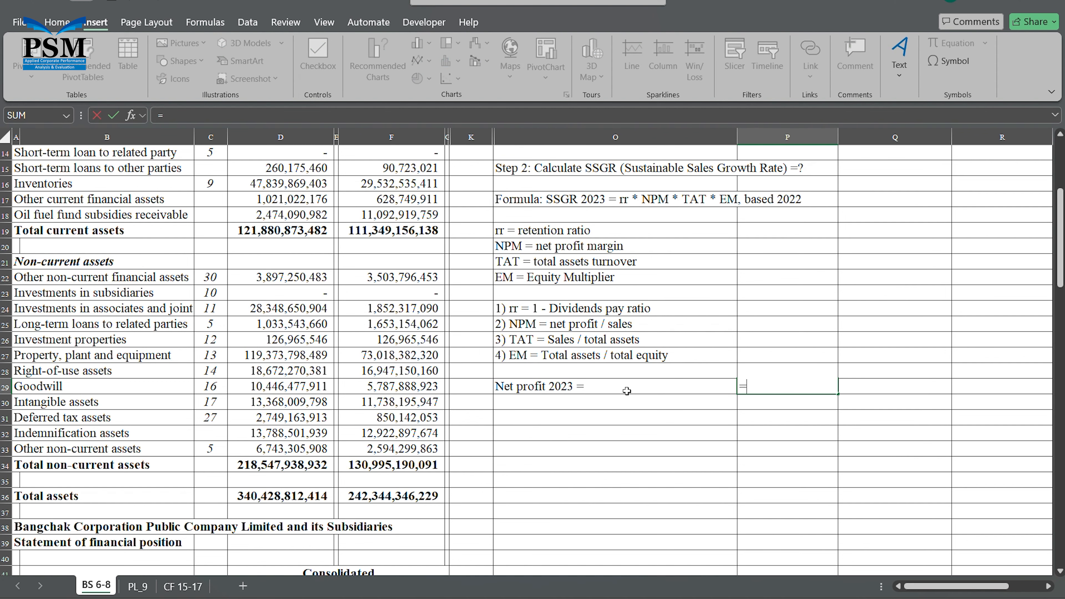
click(138, 586)
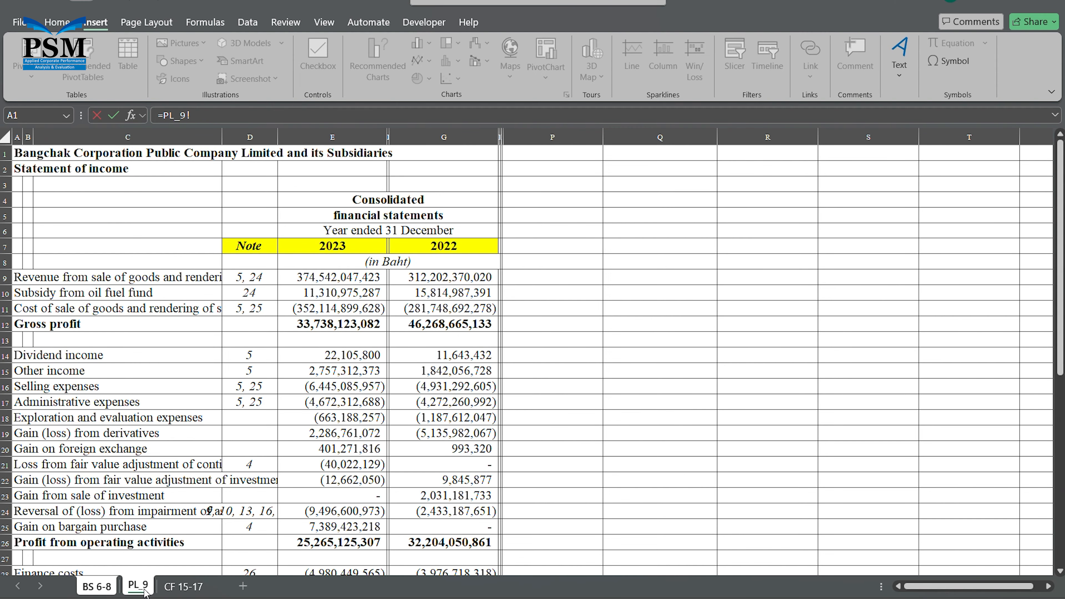
scroll(653, 354, down, 4)
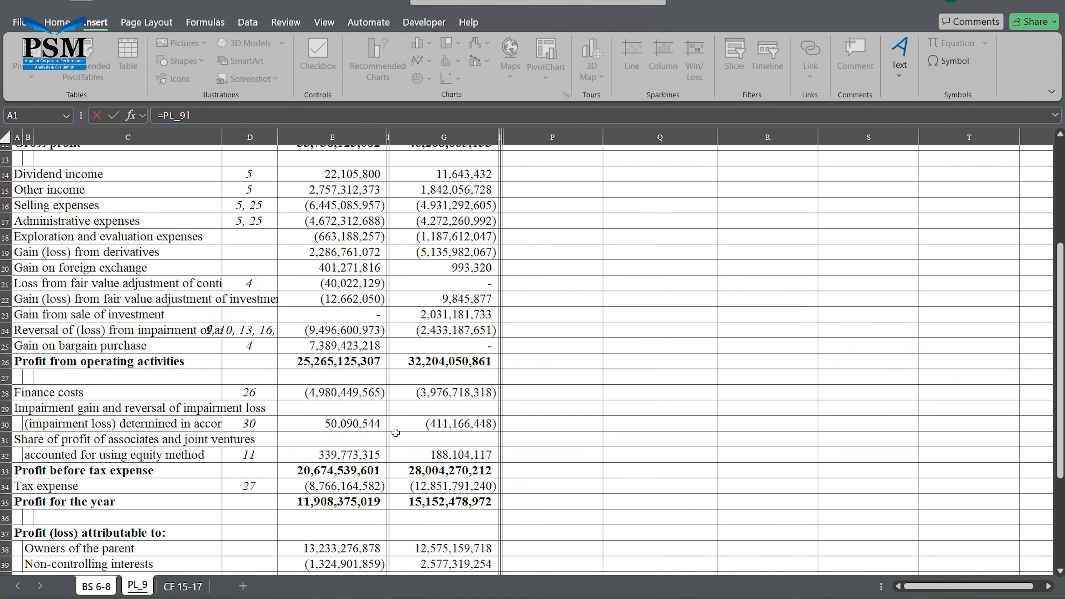
click(357, 506)
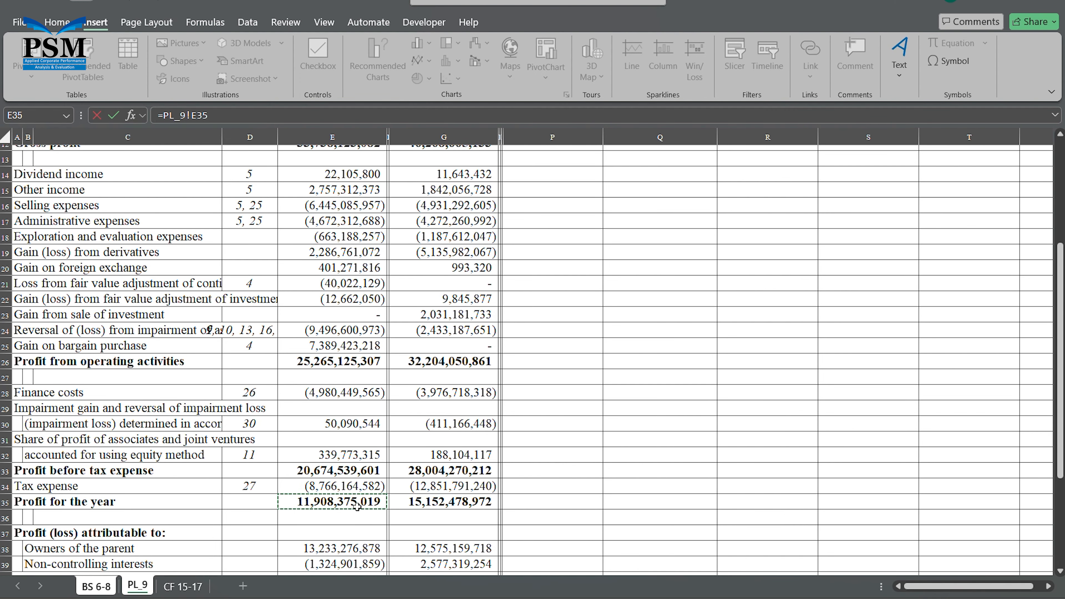
key(Return)
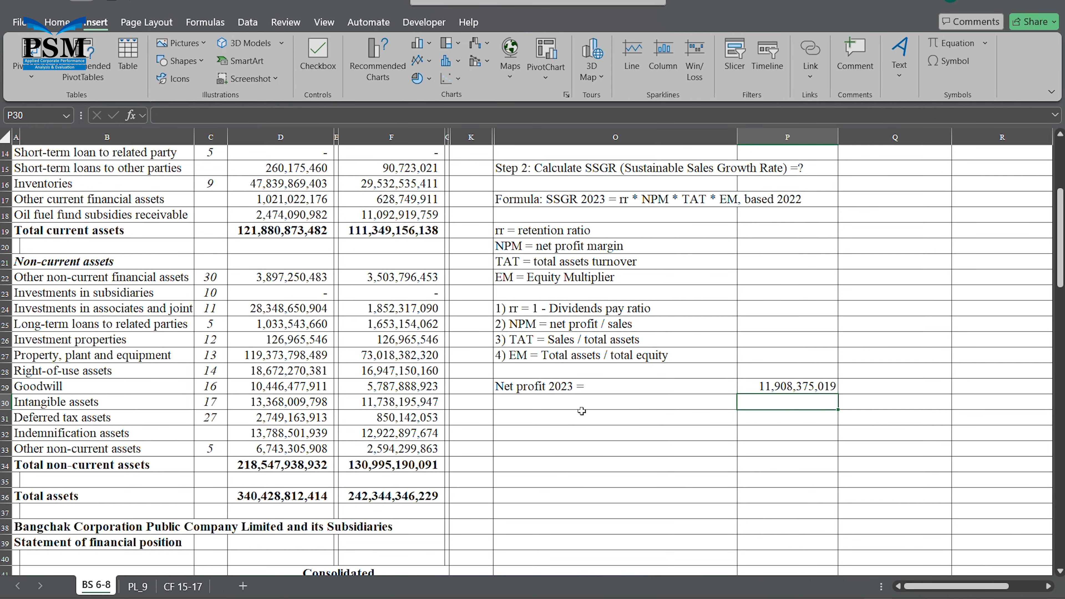
Enter the label "Sales and service revenues 2023 =" in cell O30
click(571, 409)
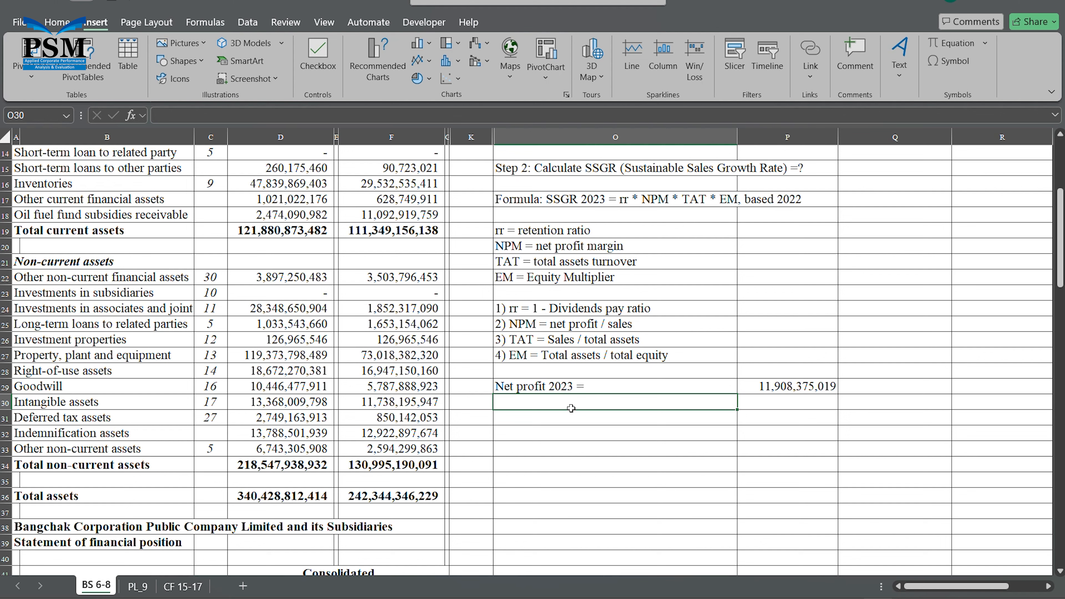
text(Sal)
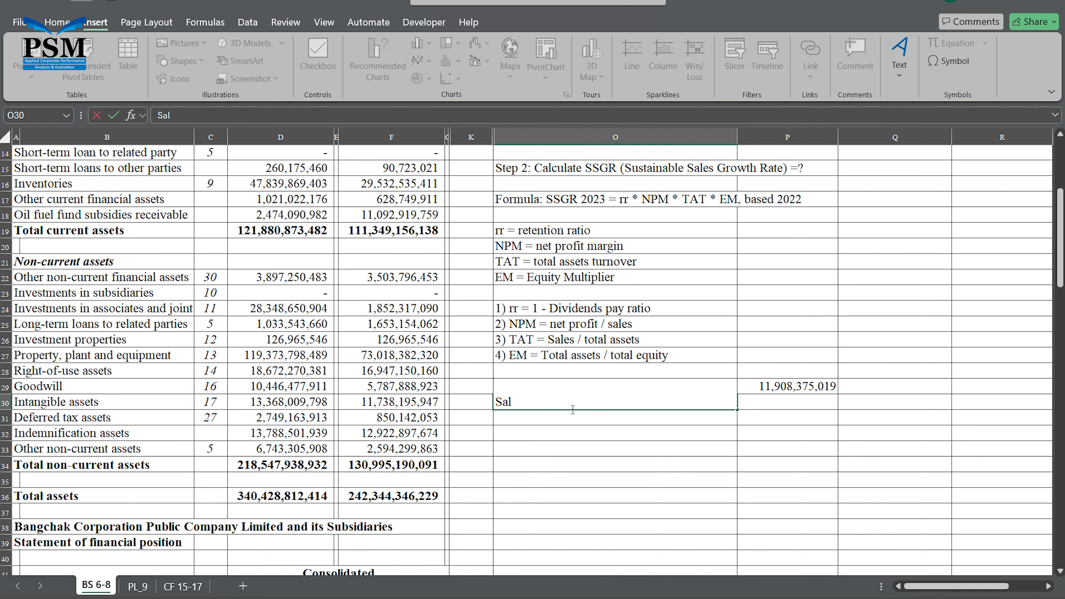
text(es and service rev)
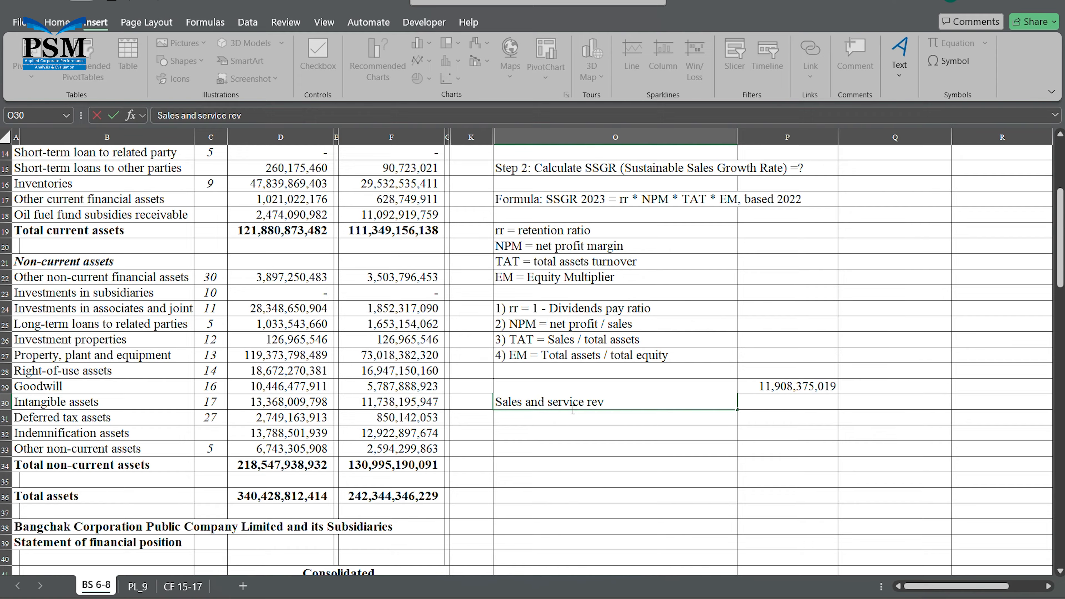
text(enues 2023 =)
key(Tab)
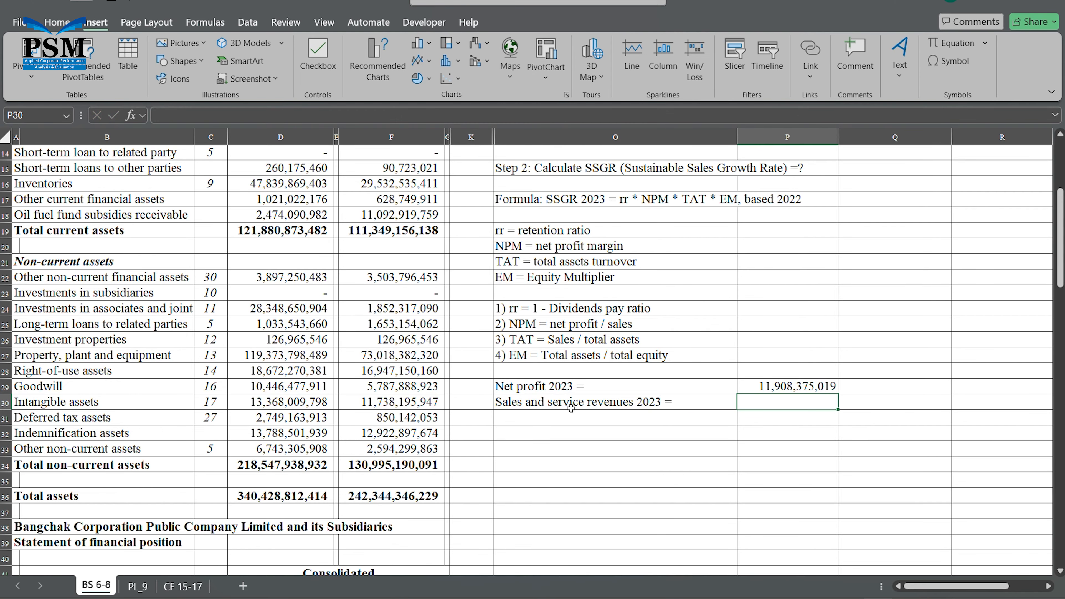
Link cell P30 to the 2023 revenue from sale of goods in cell E9 of the PL_9 sheet
text(=)
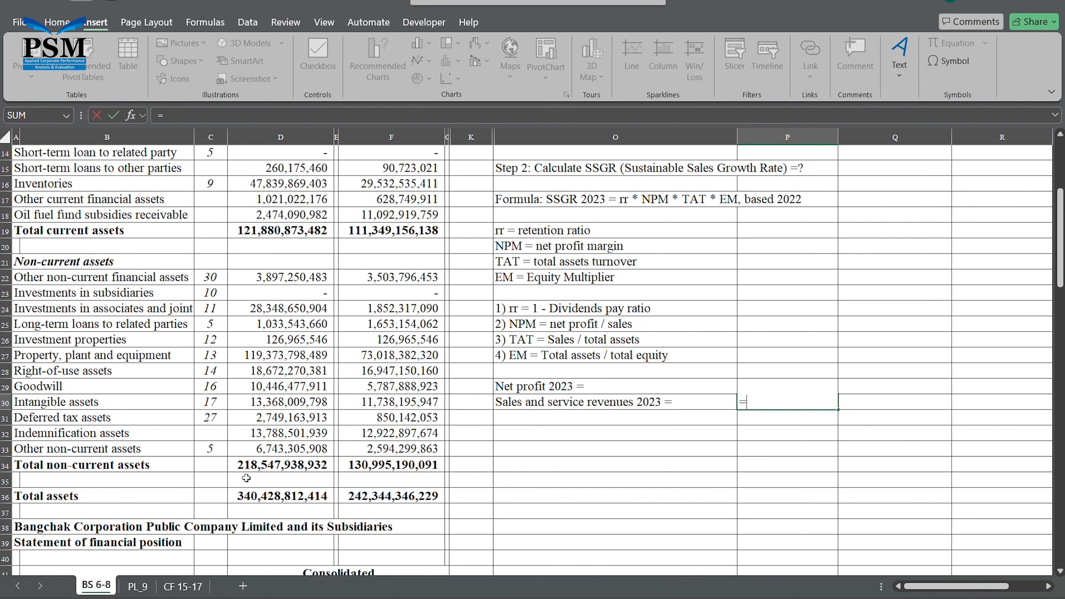
click(139, 587)
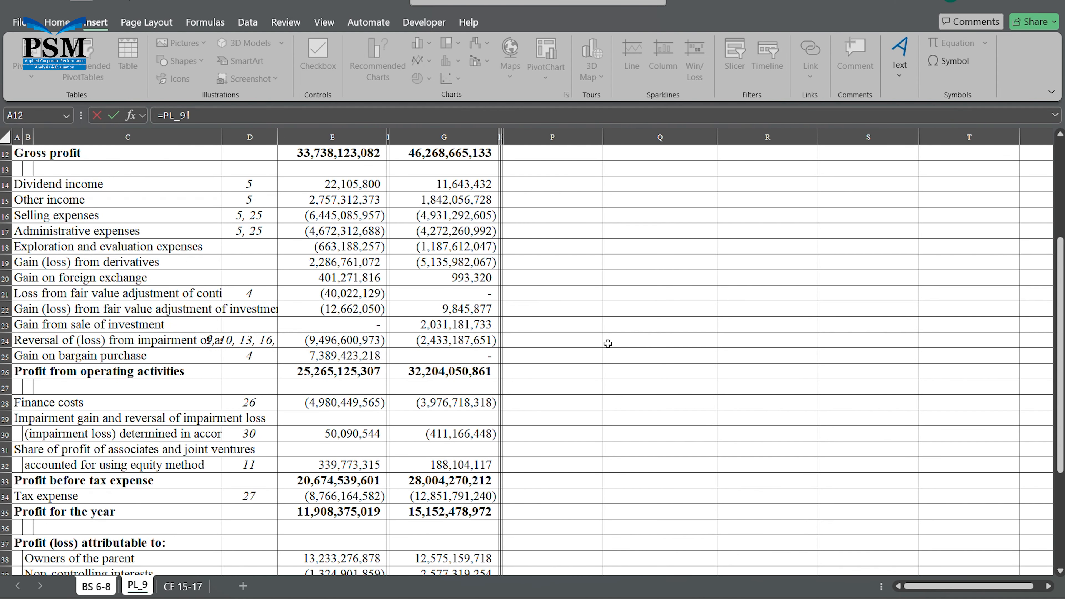
scroll(608, 344, down, 1)
scroll(608, 344, up, 2)
scroll(608, 344, up, 3)
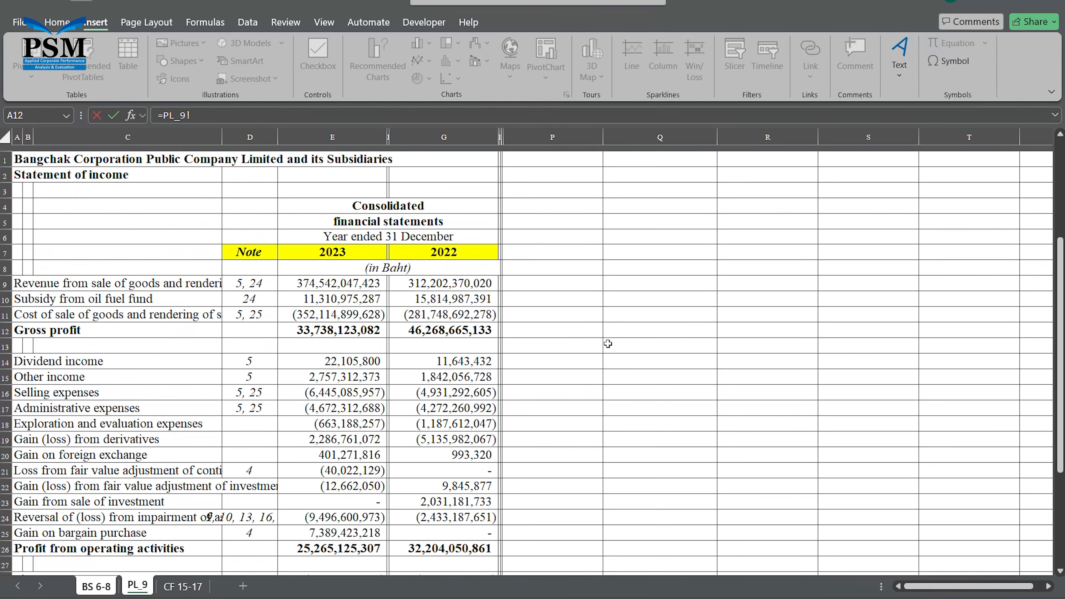
click(376, 284)
key(Return)
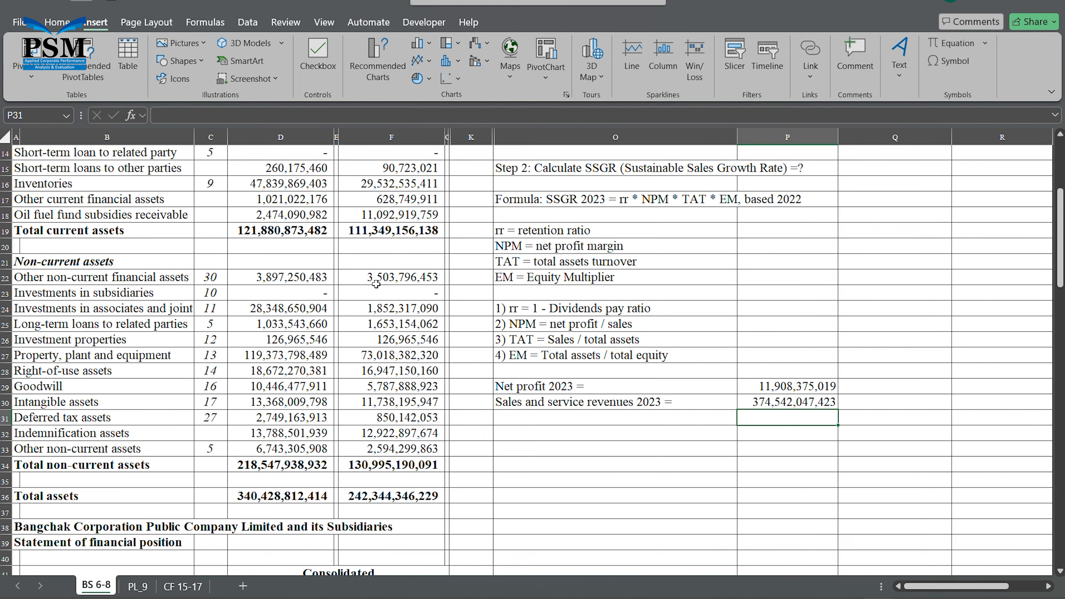
Enter the label "Total assets =" in cell O31 and link P31 to the 2023 total assets in cell D36
key(Left)
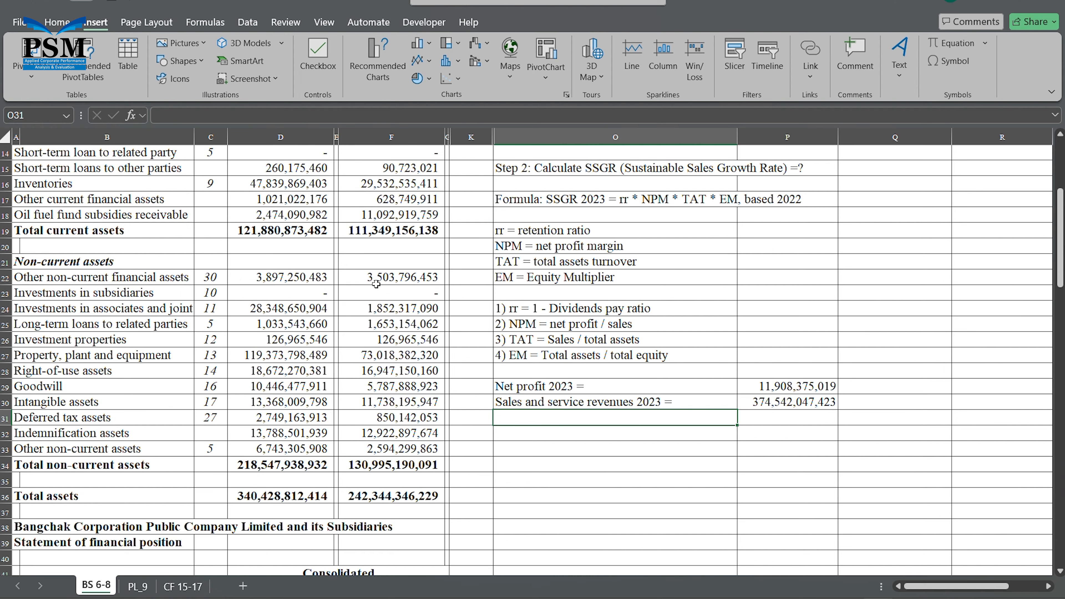
text(Total)
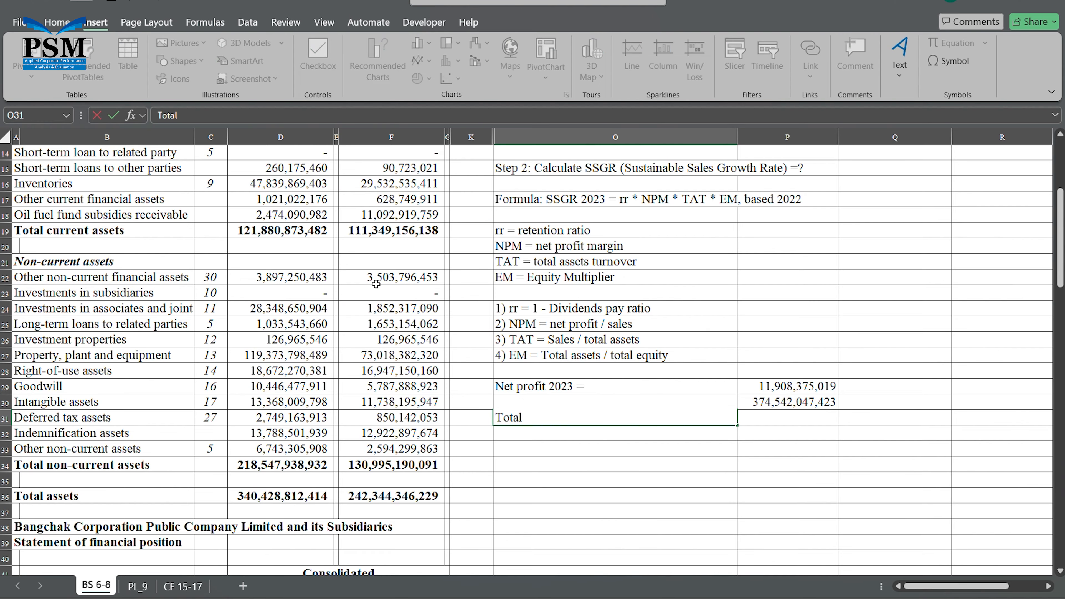
text( assets =)
key(Tab)
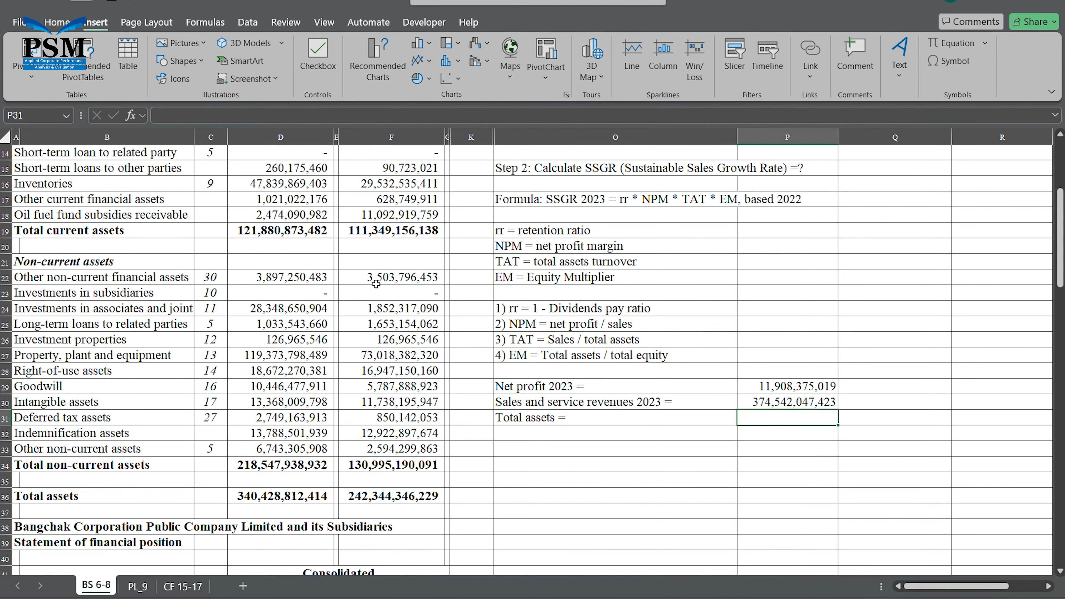
text(=)
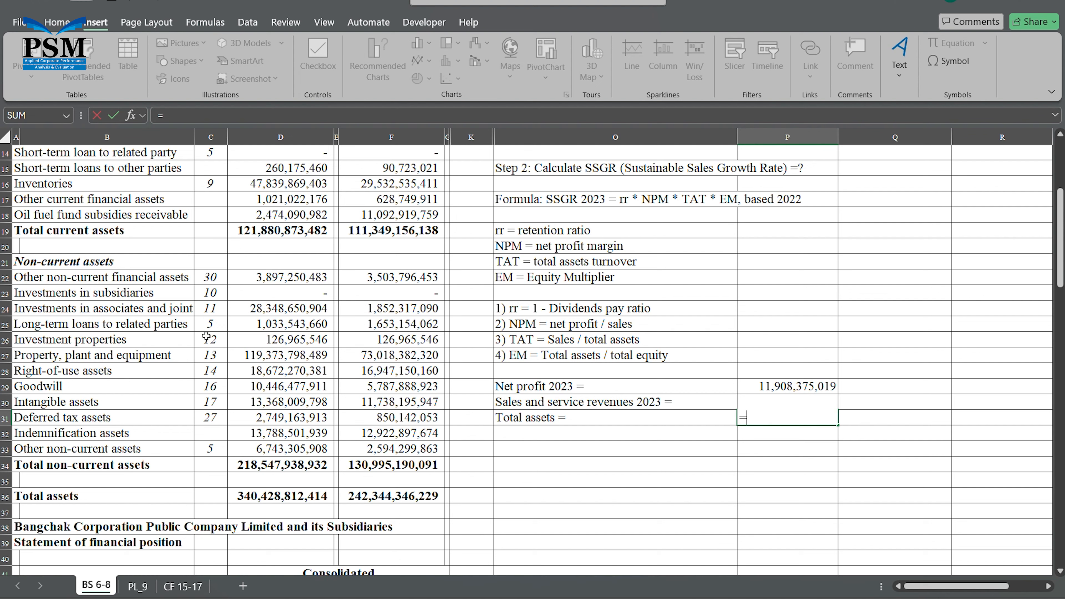
click(293, 498)
key(Return)
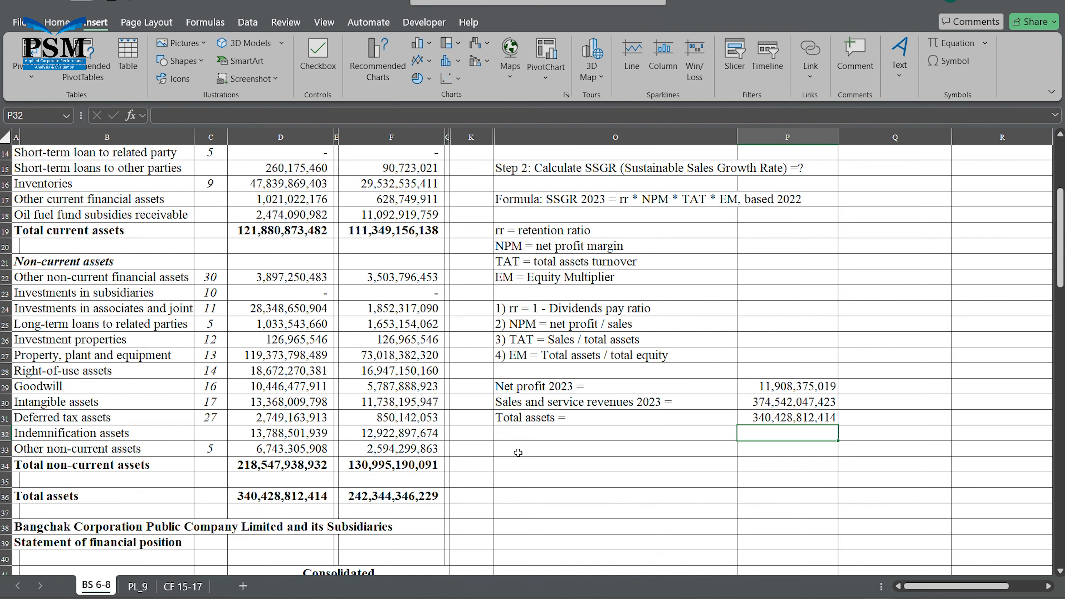
Enter the label "Dividends paid =" in cell O32, directly below the total assets label
click(529, 435)
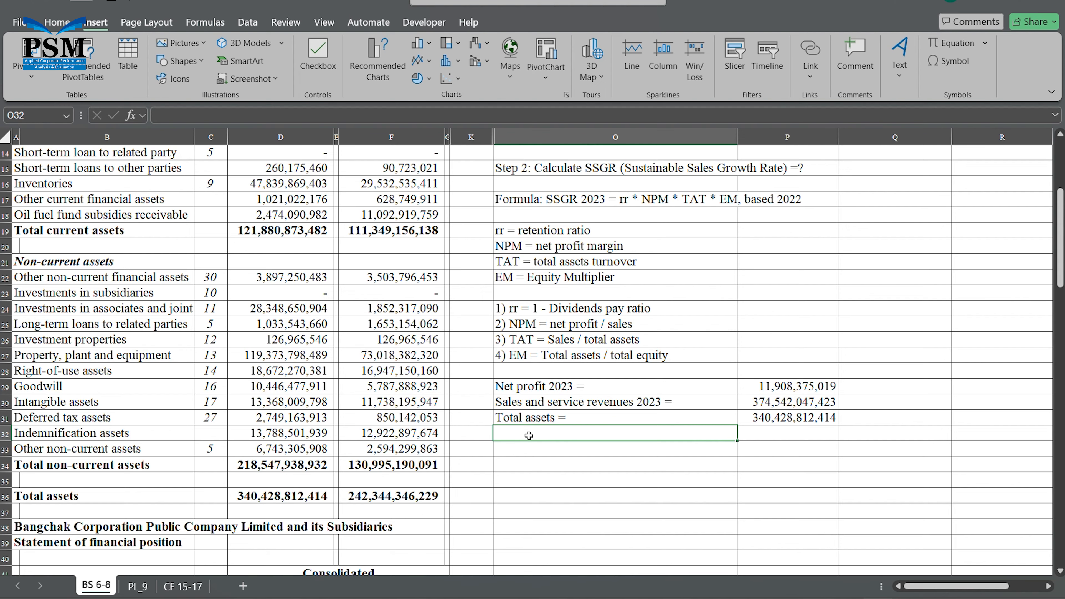
text(D)
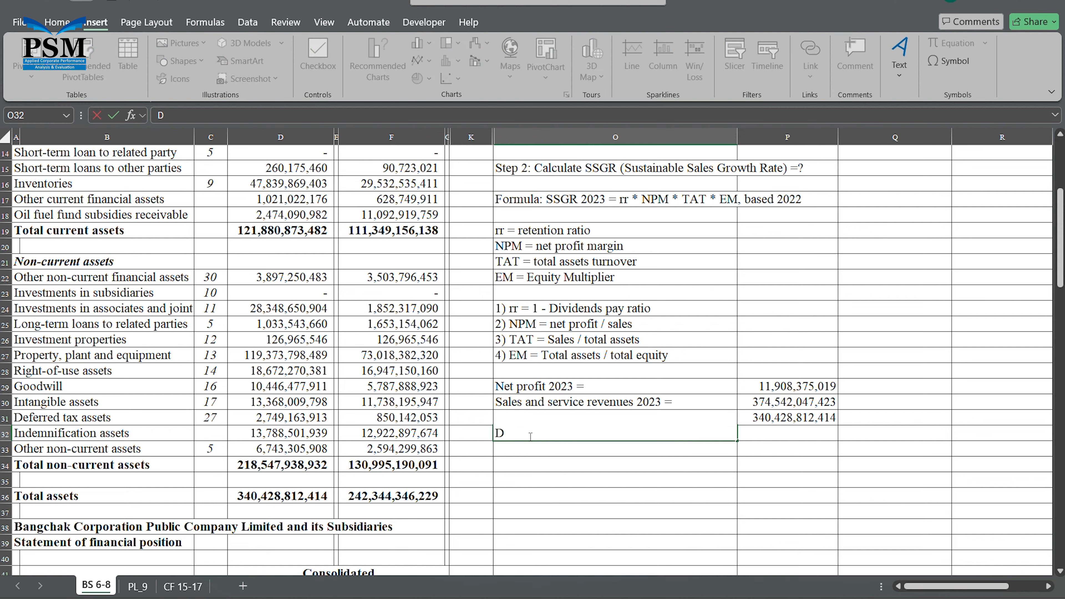
text(ividens paid)
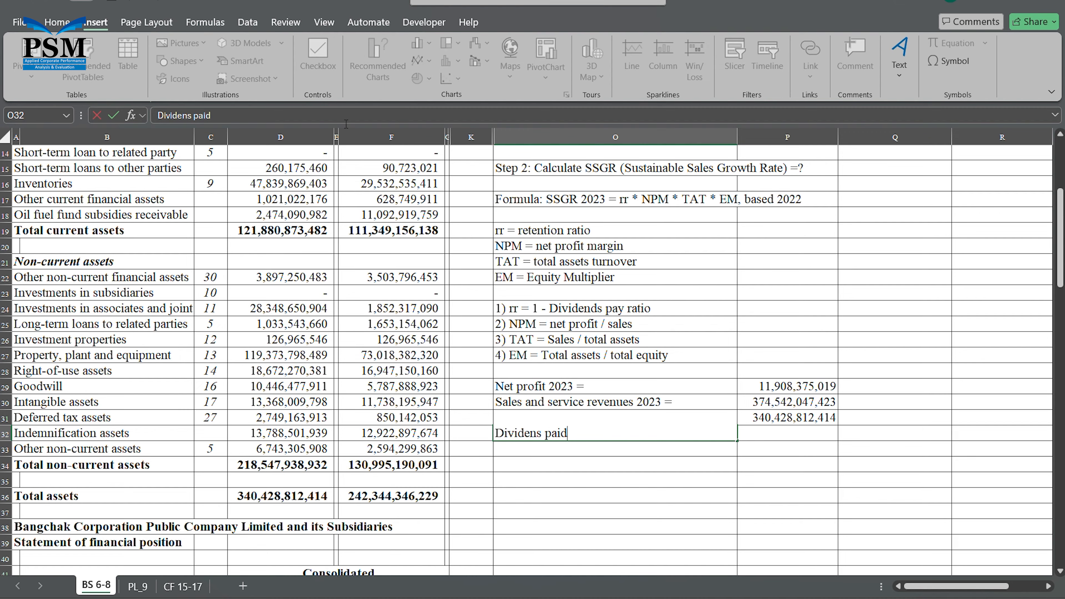
click(193, 121)
text(d)
key(Return)
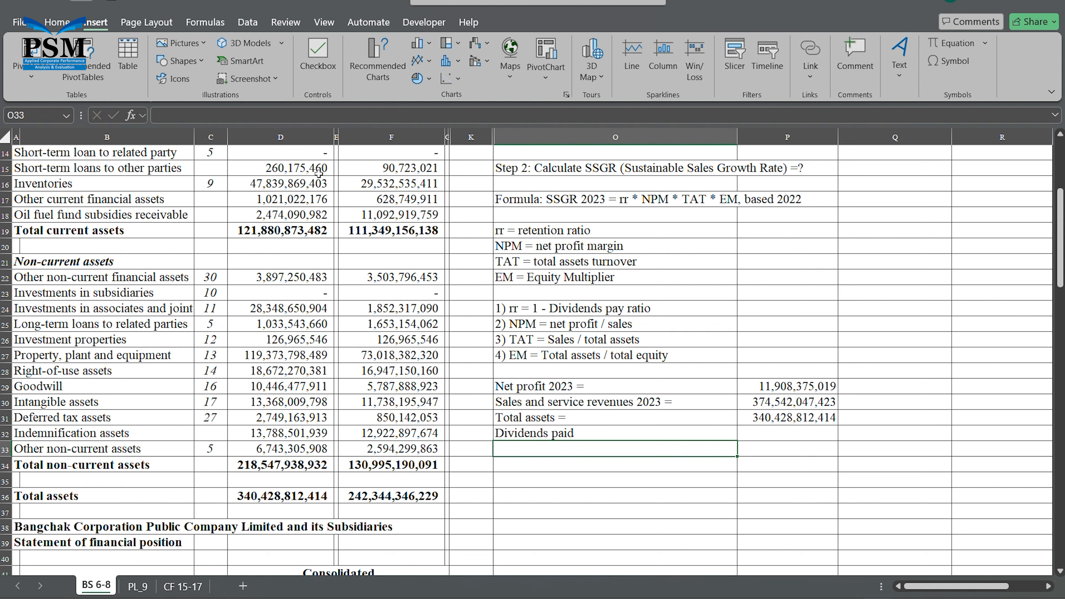
click(533, 438)
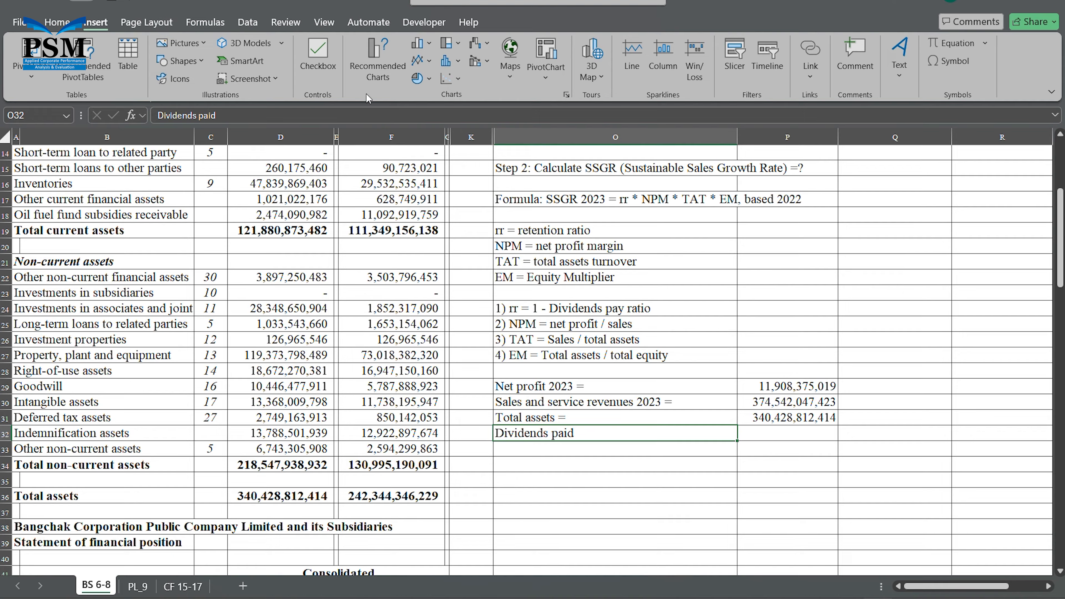
click(355, 121)
text(=)
key(Return)
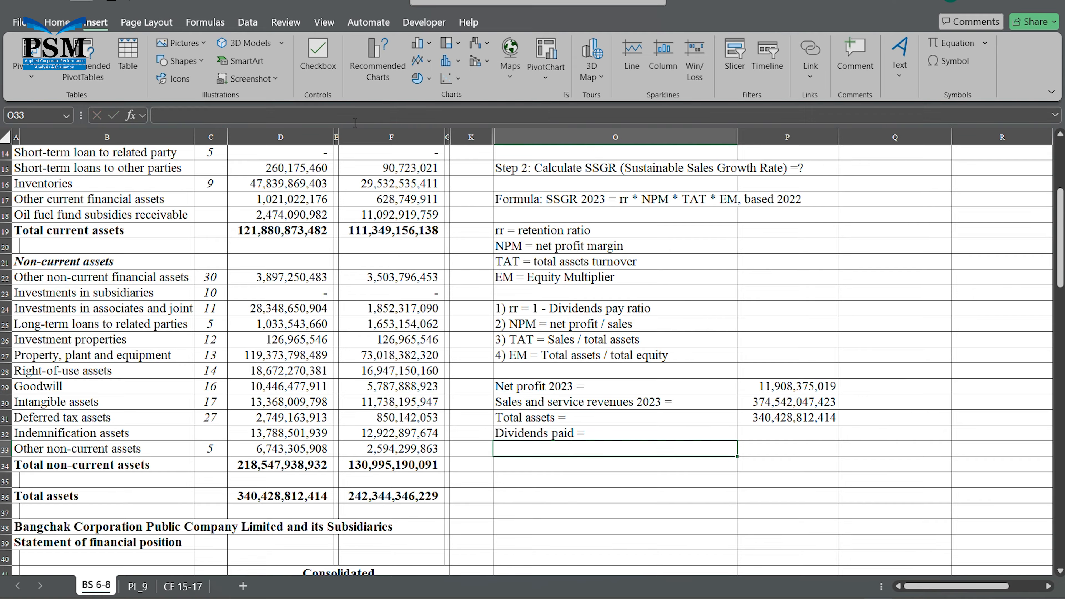
Set cell P32 to the 2023 dividend paid in cell C94 of the CF 15-17 sheet, multiplied by -1
click(778, 440)
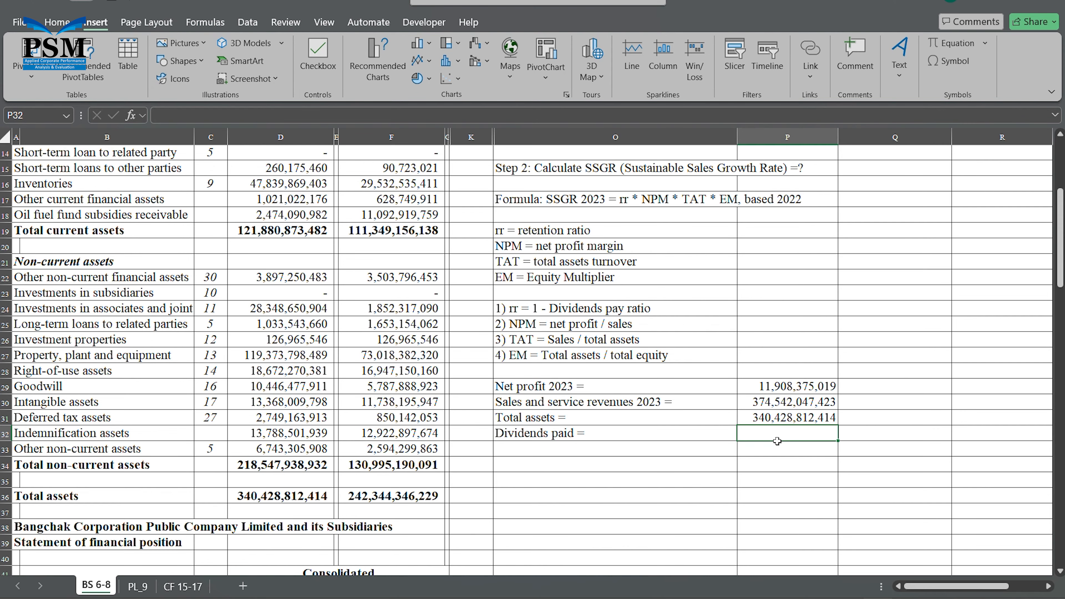
text(=)
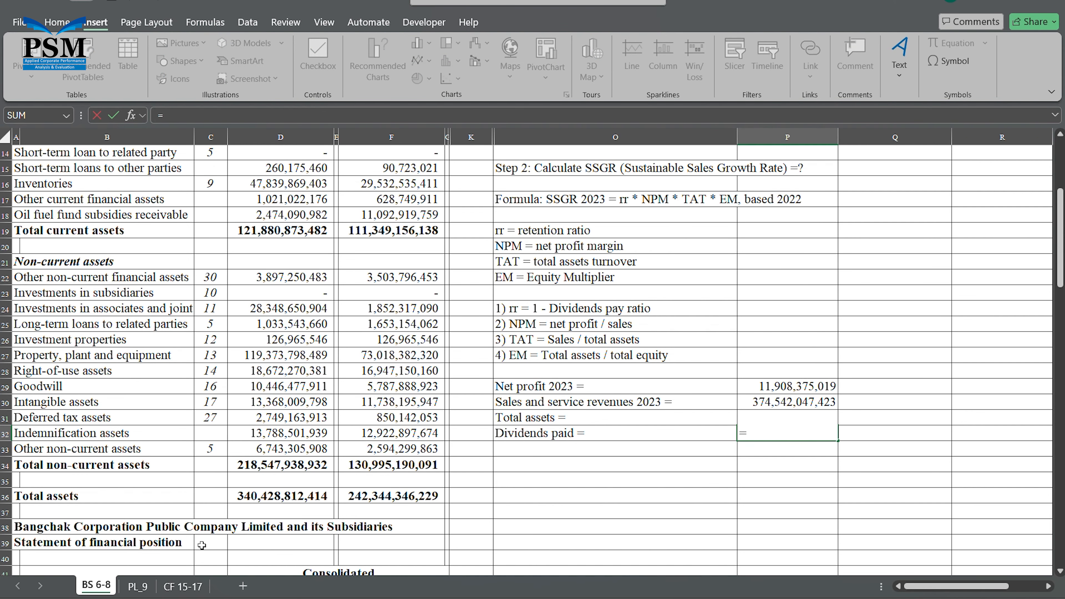
click(183, 586)
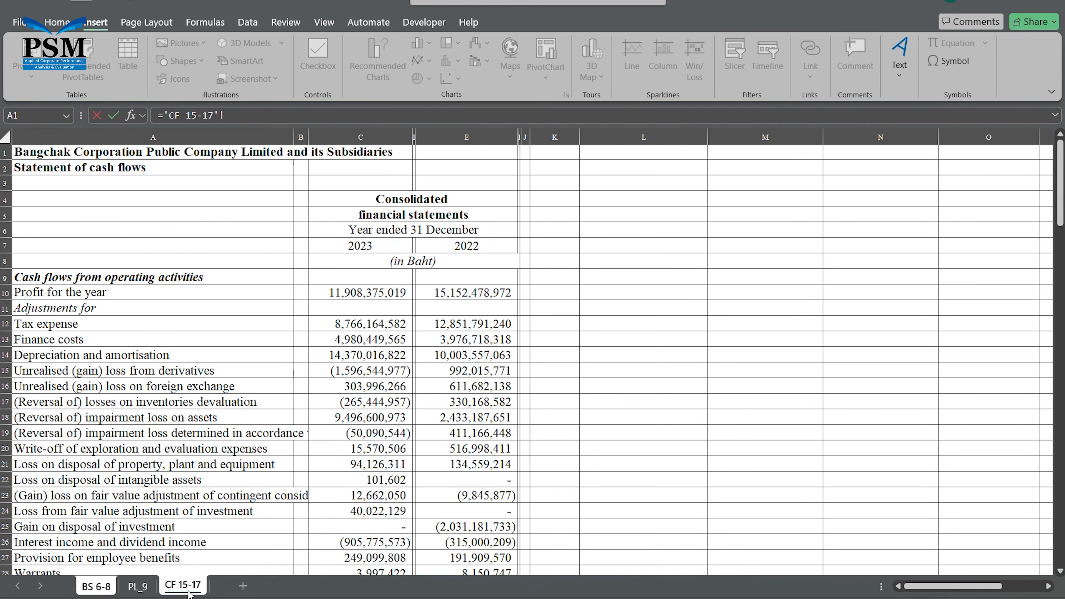
scroll(640, 361, down, 3)
scroll(640, 361, down, 4)
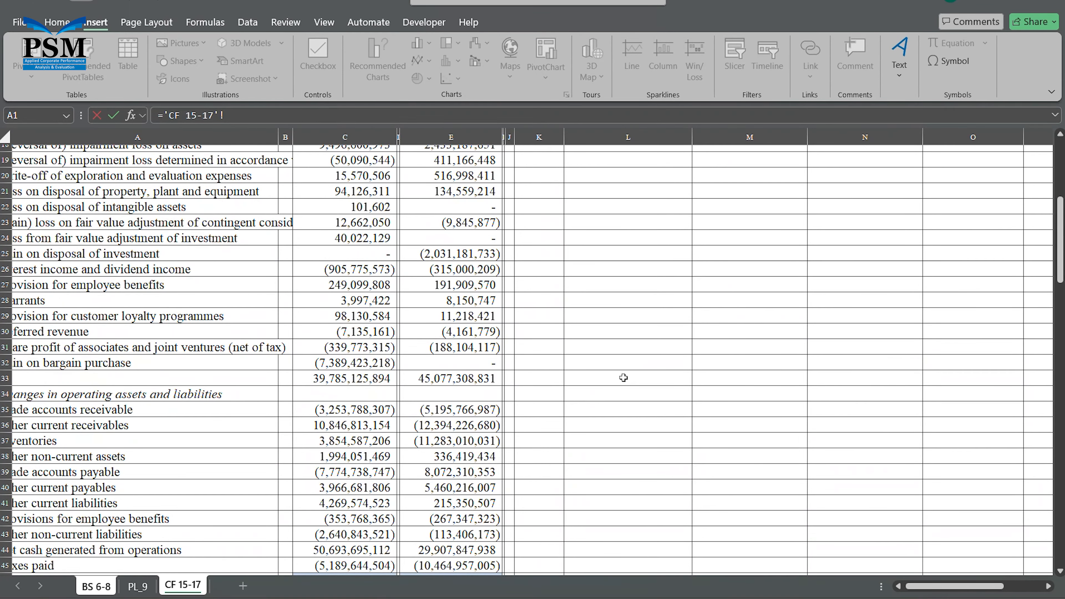
scroll(624, 377, down, 4)
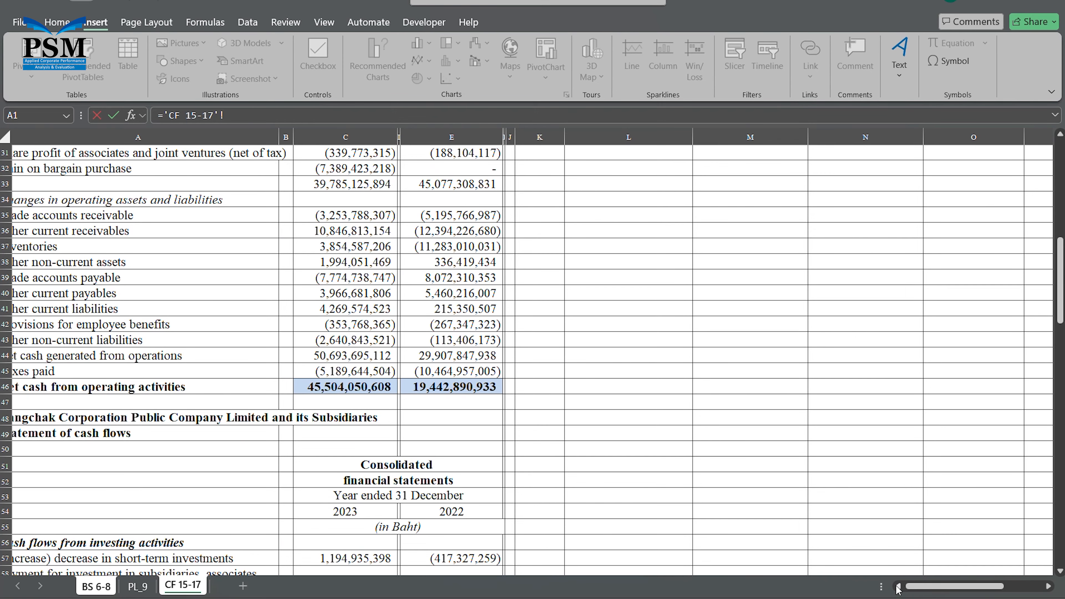
click(897, 587)
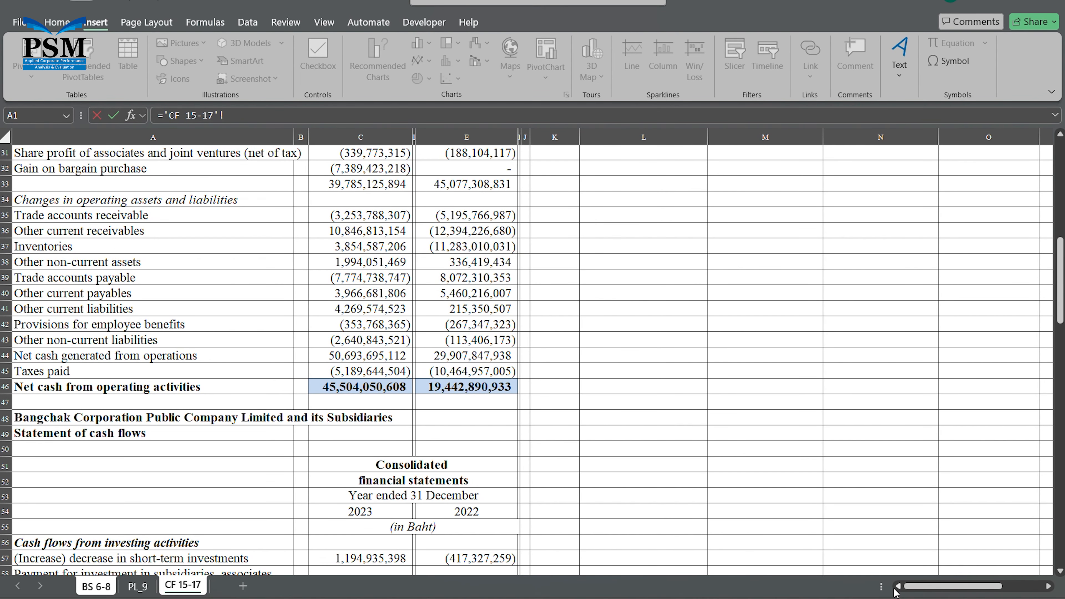
scroll(736, 481, down, 7)
scroll(736, 481, down, 6)
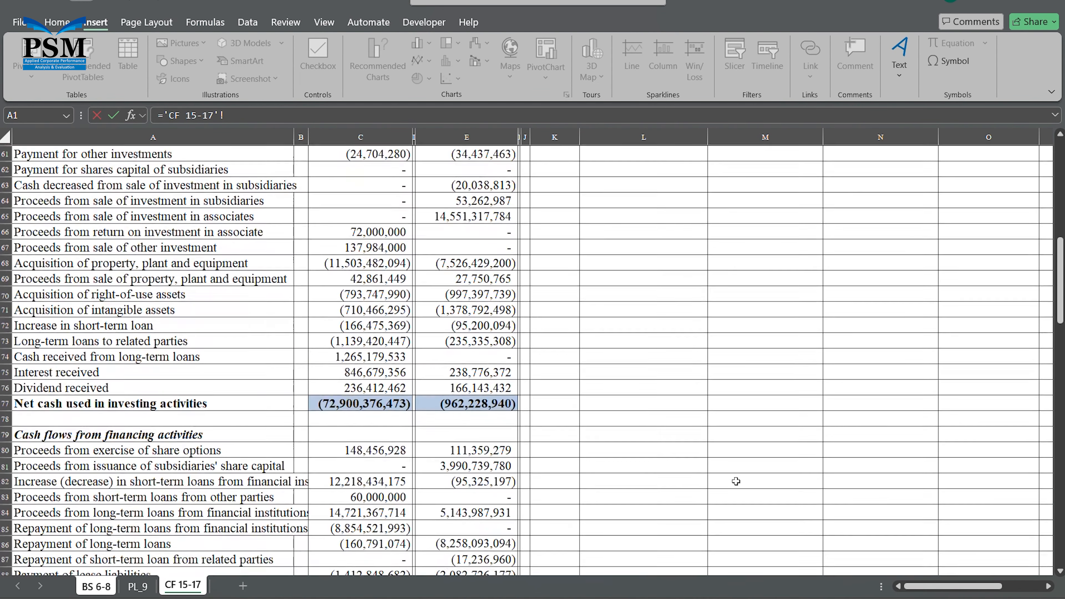
scroll(736, 481, down, 1)
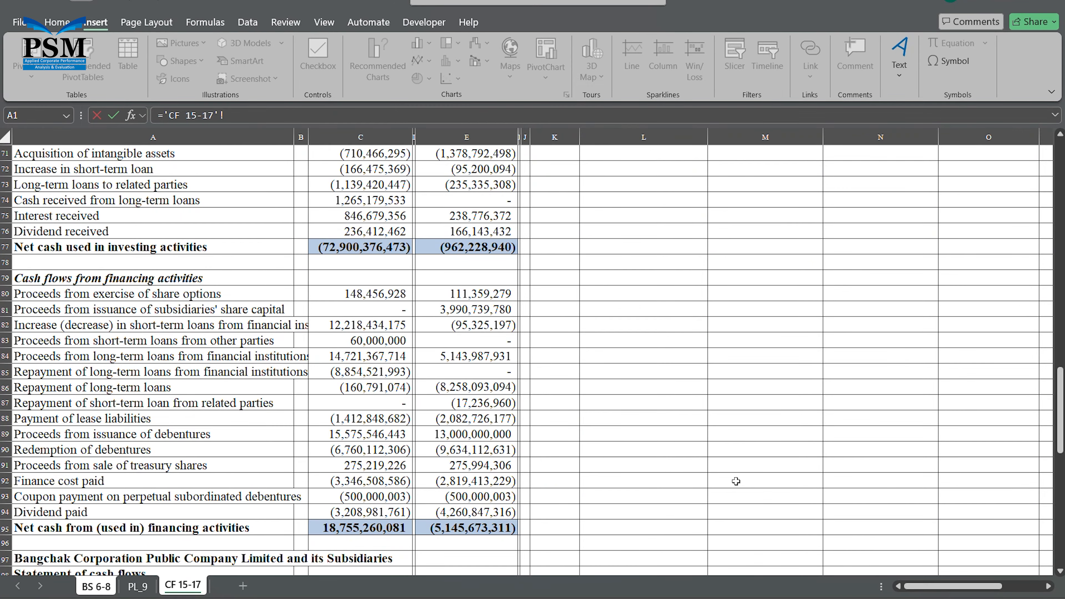
click(390, 515)
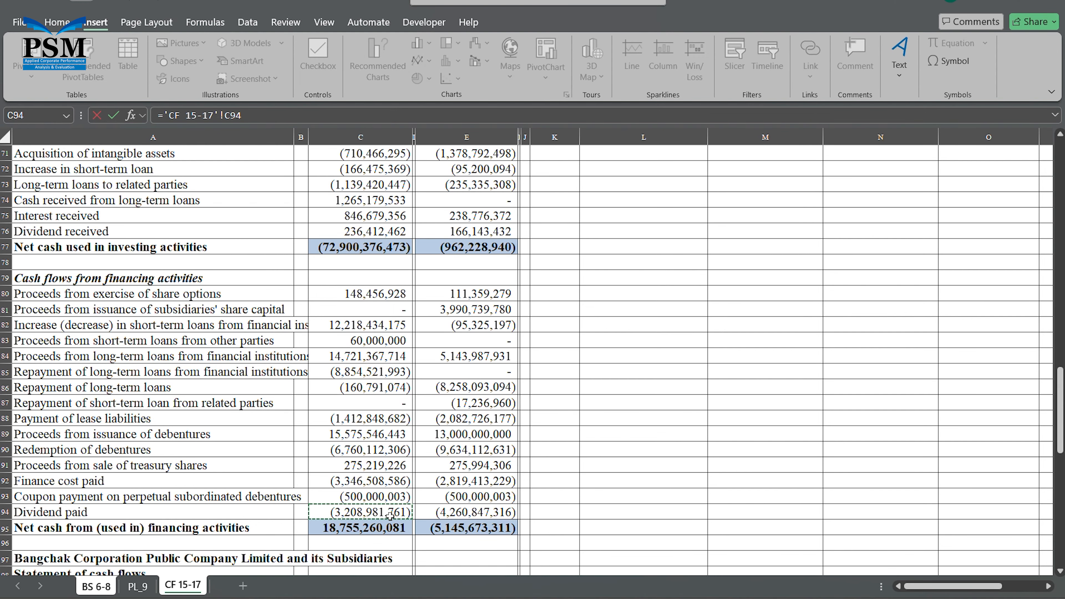
text(*)
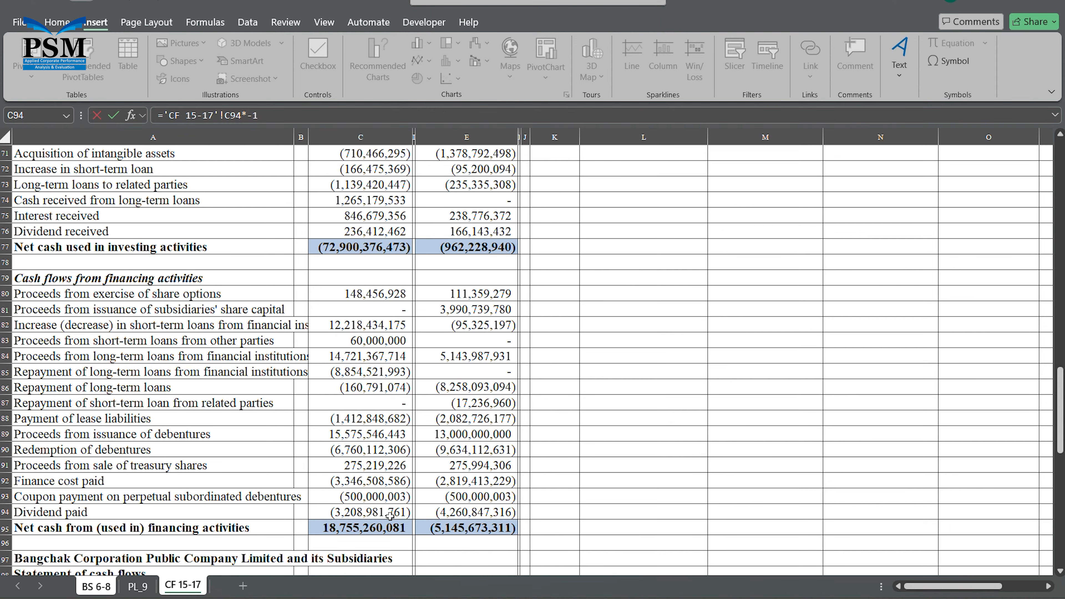
key(Return)
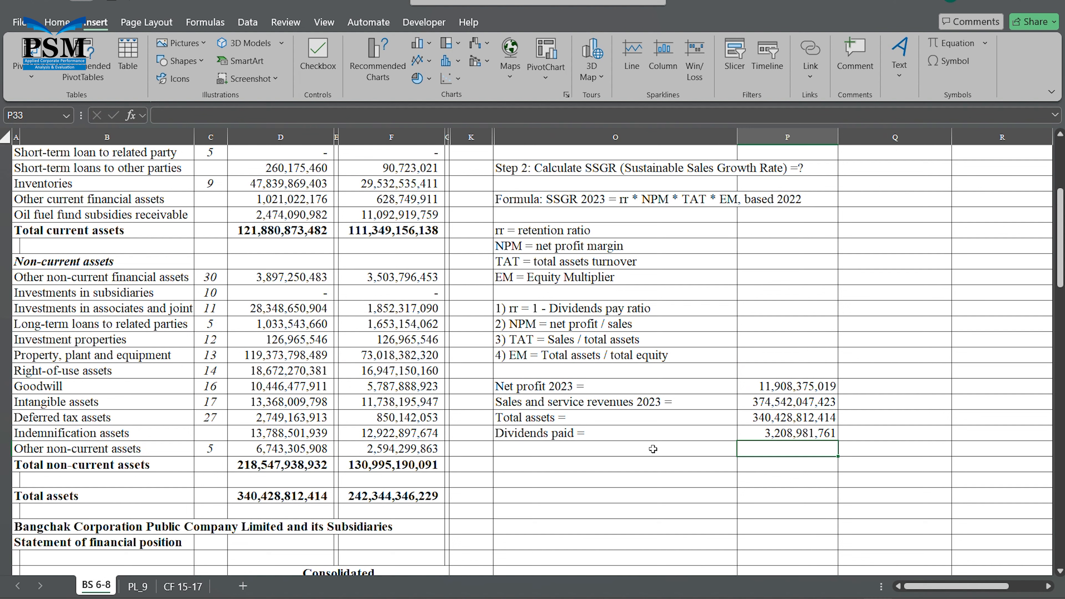
Enter the label "DPR = dividends payout ratio =" in cell O34, leaving one blank row below the dividends paid
click(559, 467)
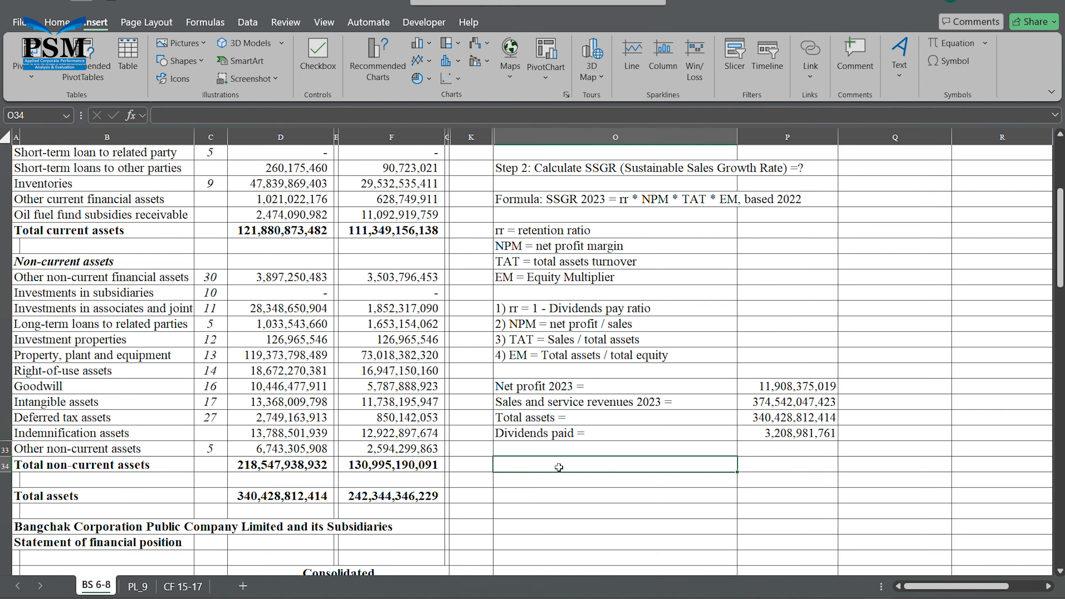
text(D)
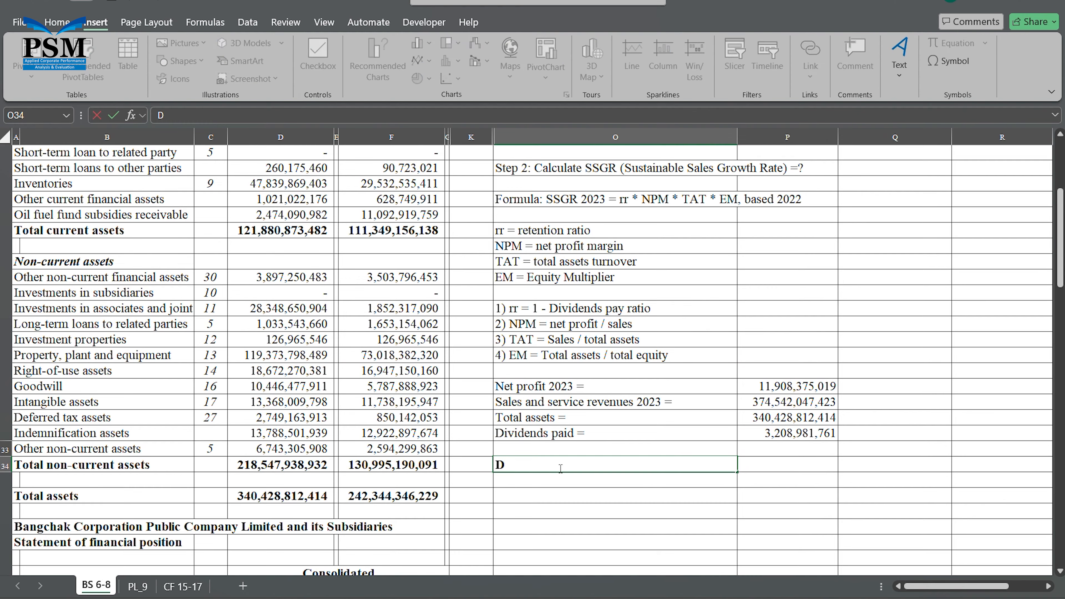
text(PR = dividen)
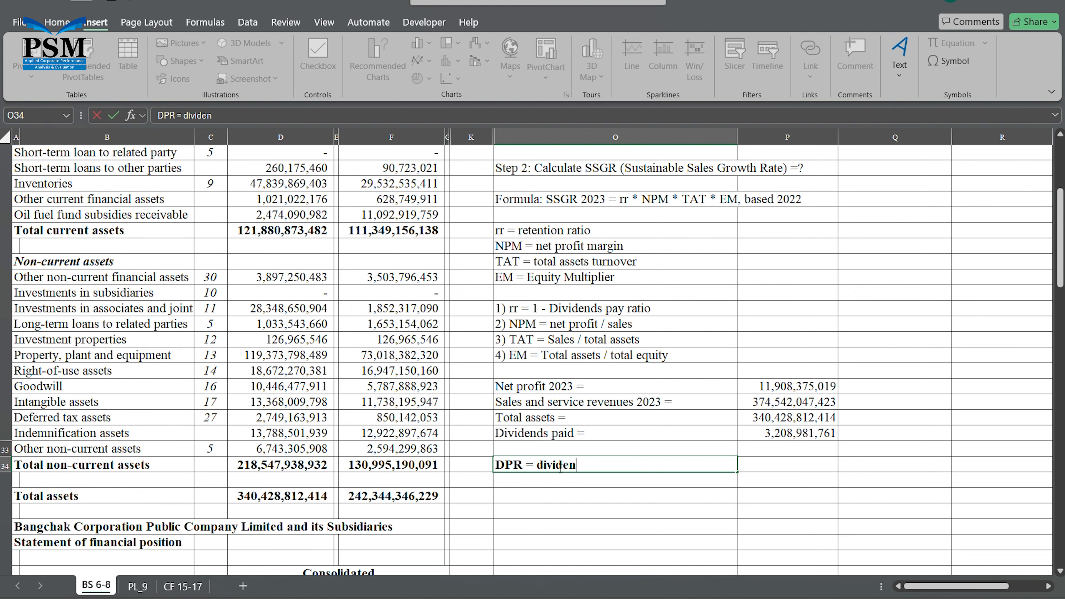
text(ds payout ratio)
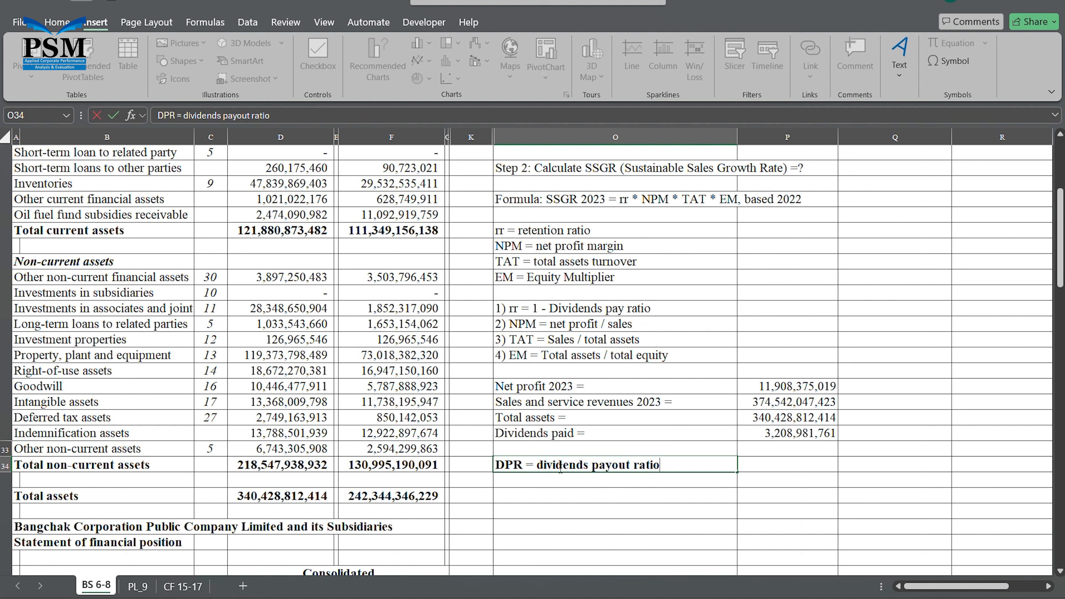
text( =)
key(Tab)
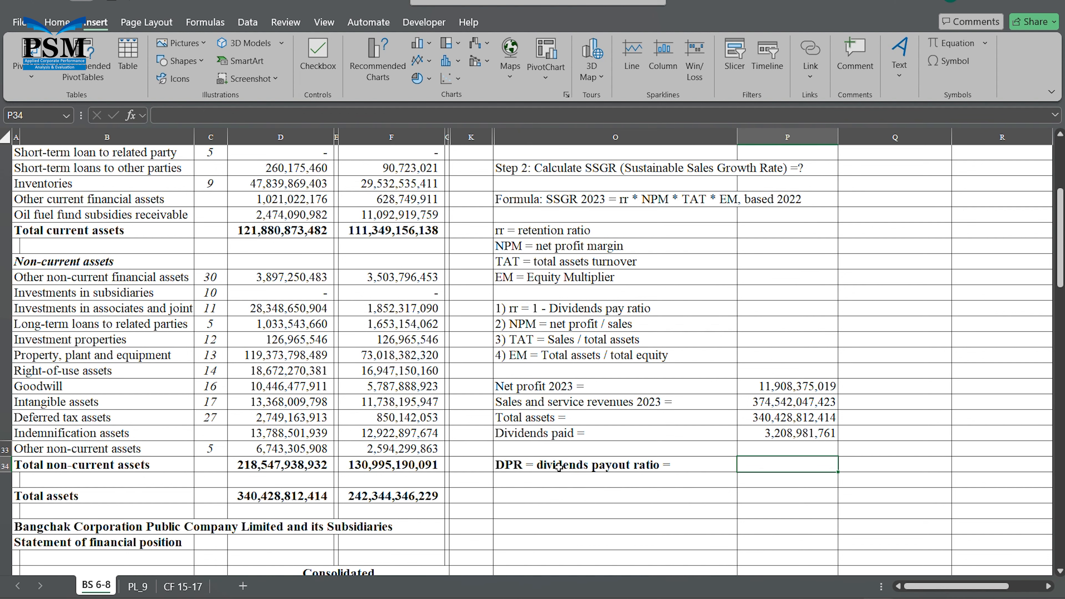
Calculate the dividends payout ratio in cell P34 as dividends paid divided by net profit, using =P32/P29
text(=)
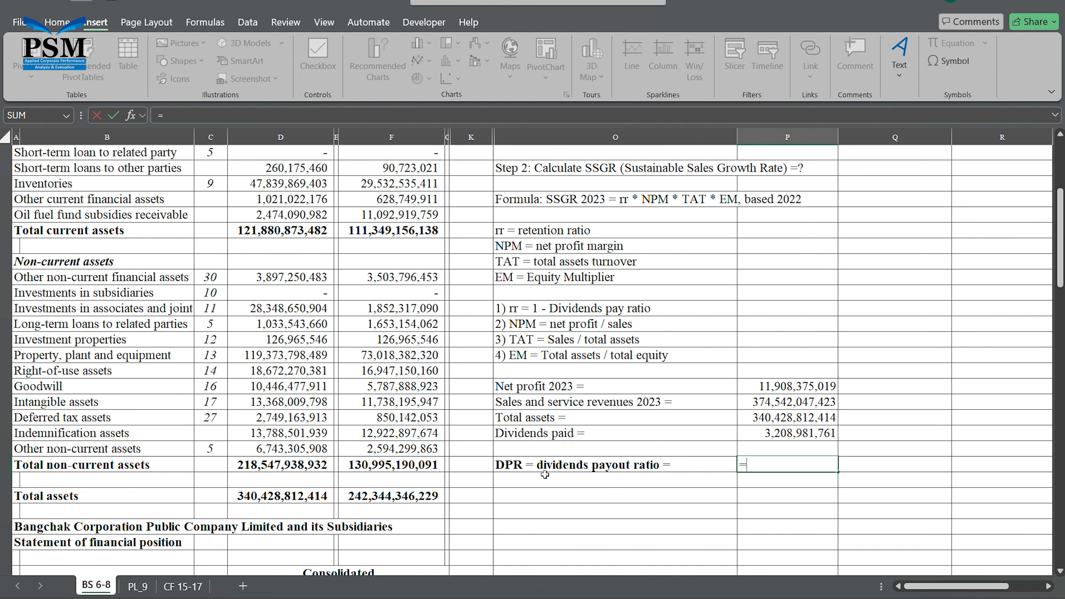
click(775, 436)
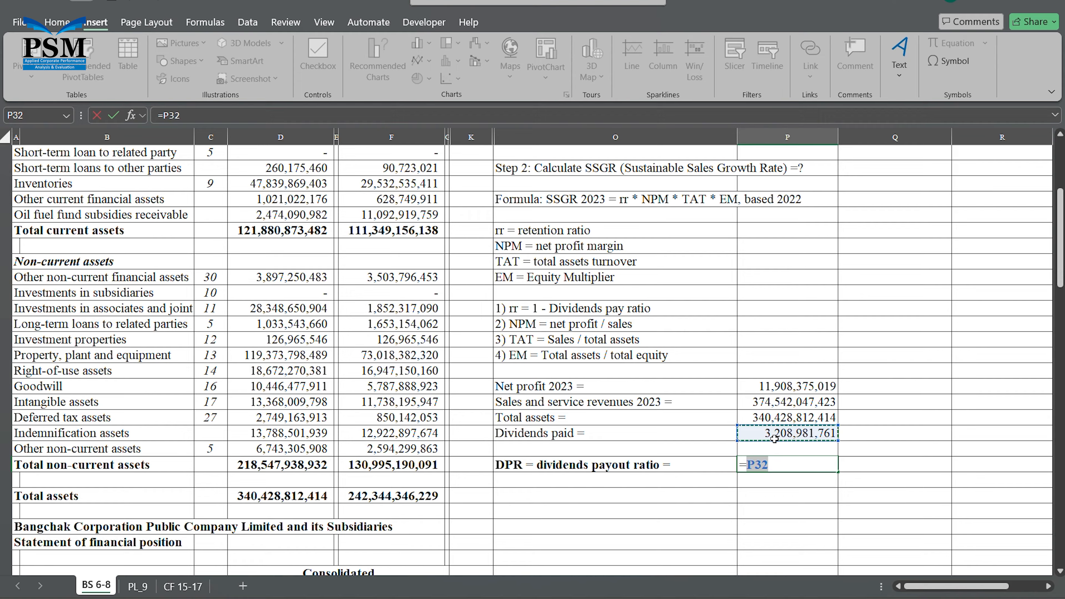
text(/)
click(802, 390)
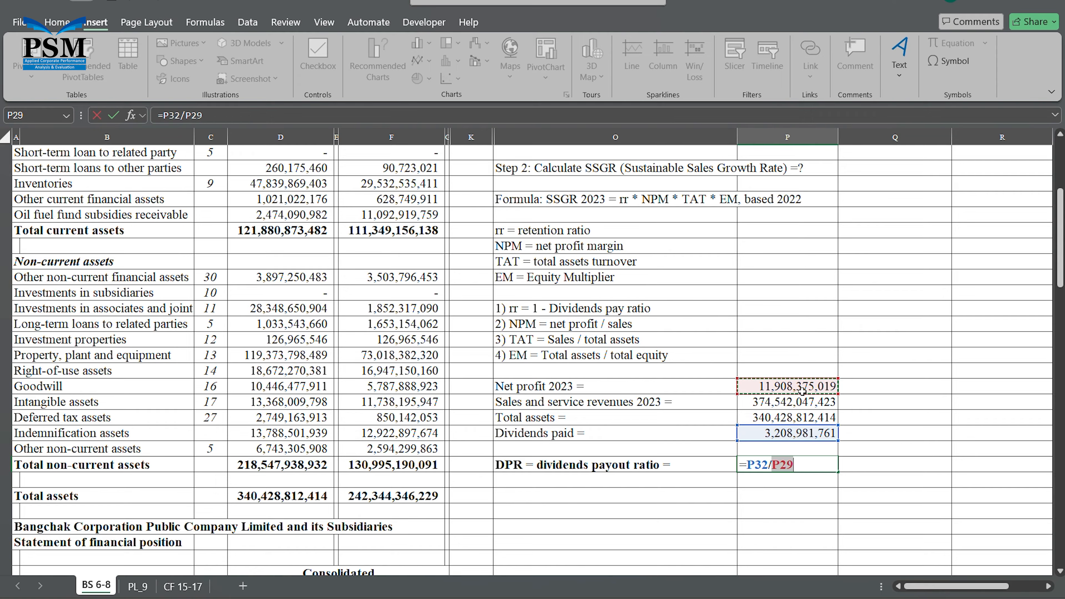
key(Return)
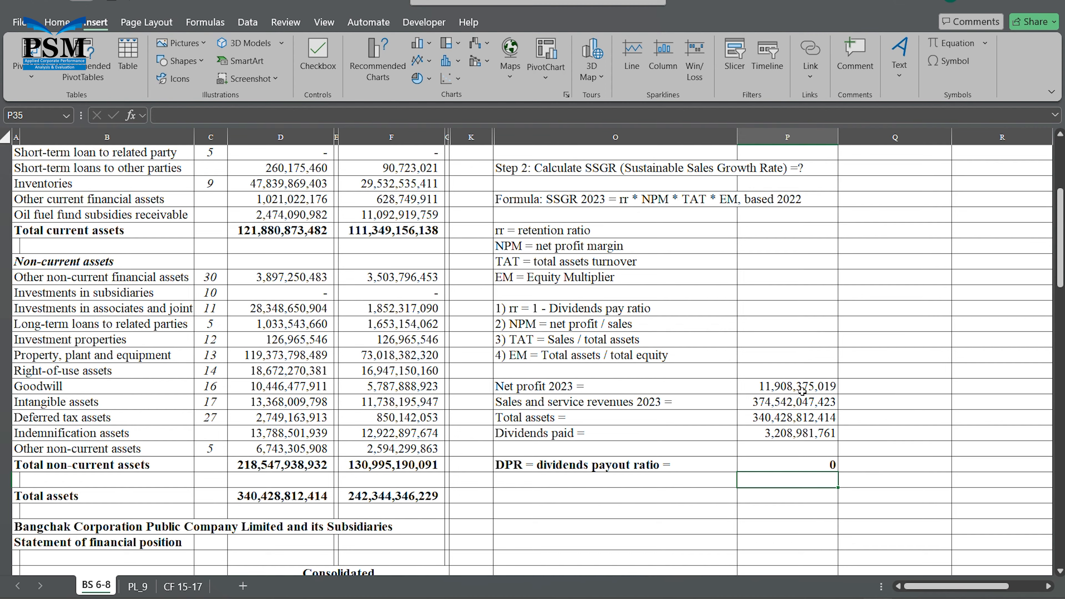
Adjust the number format of the dividends payout ratio in cell P34
click(822, 465)
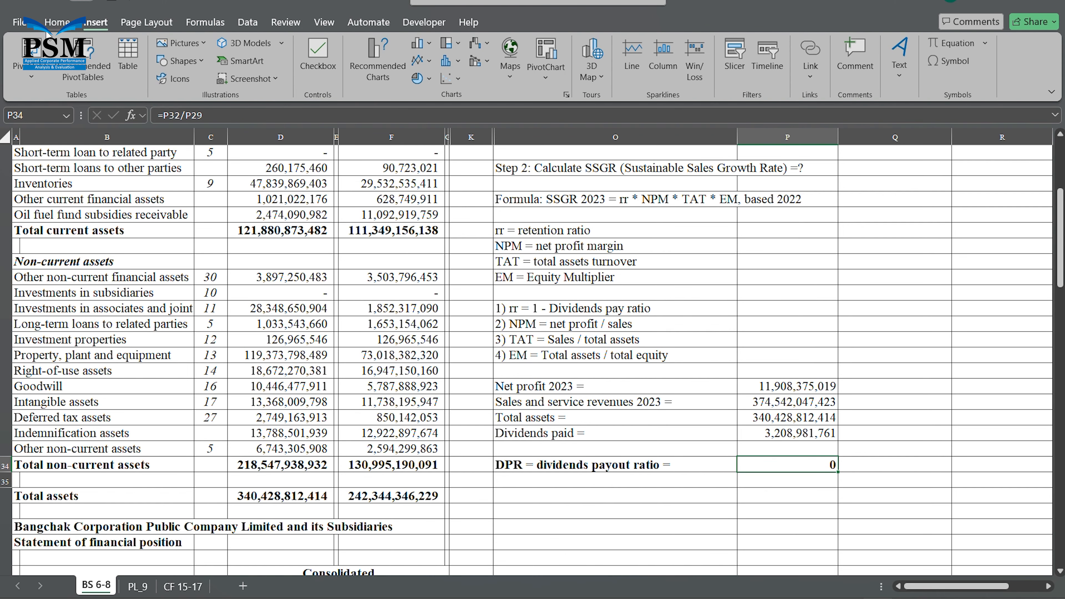
click(55, 24)
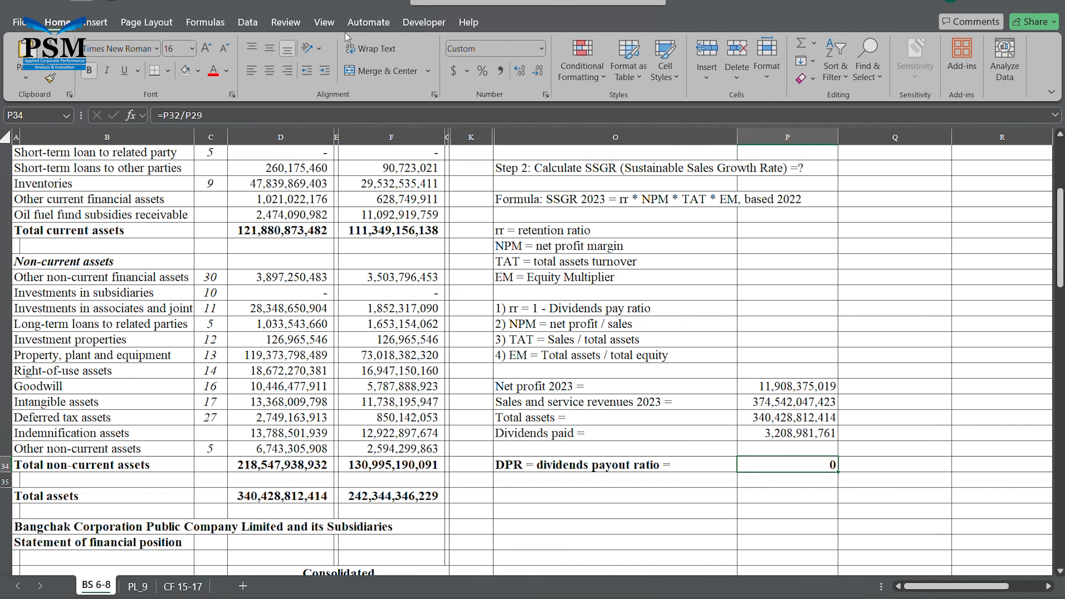